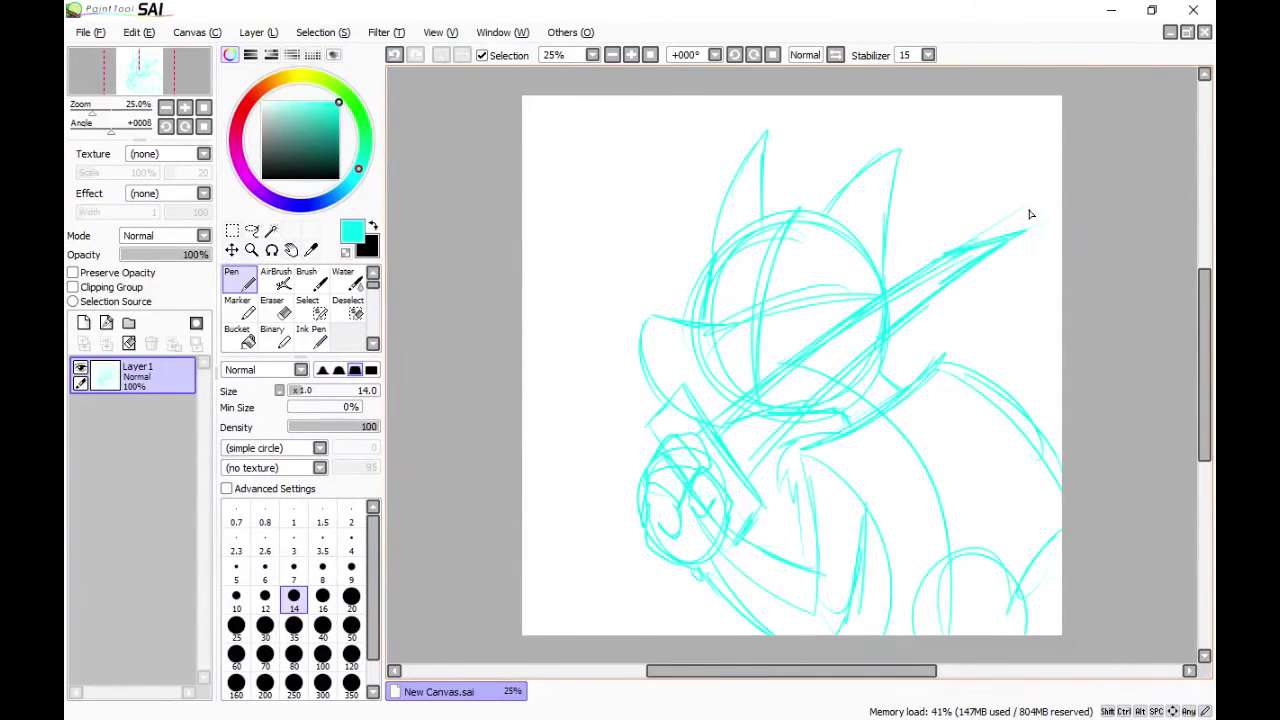
- Sketch the character's eye line, pupils and round nose in cyan over the head guidelines
mouse_move(726, 328)
left_mouse_down()
mouse_move(845, 337)
mouse_move(766, 294)
left_mouse_up()
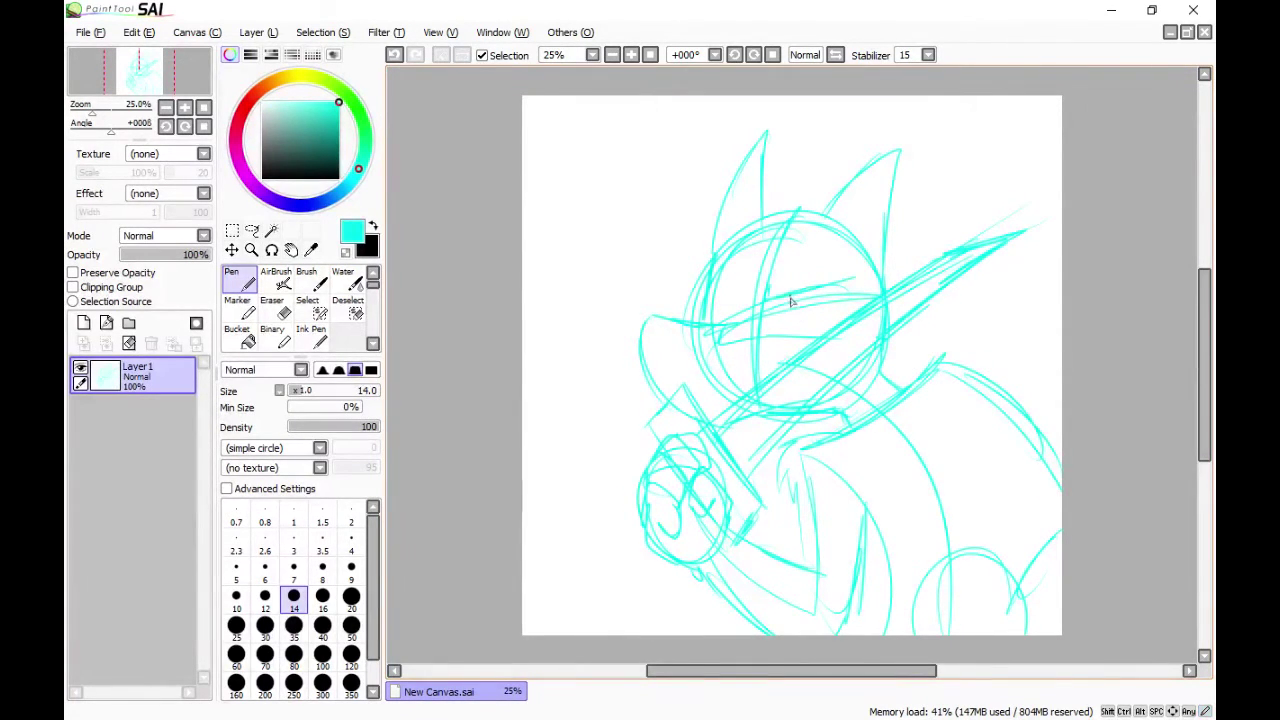
left_click_drag(838, 316, 845, 311)
left_click_drag(839, 287, 839, 306)
mouse_move(709, 293)
left_mouse_down()
mouse_move(750, 297)
mouse_move(746, 312)
mouse_move(679, 345)
left_mouse_up()
- Sketch the heart-like shape under the jaw and the jagged fur running from the neck over the back
mouse_move(759, 415)
left_mouse_down()
mouse_move(842, 411)
mouse_move(849, 436)
left_mouse_up()
mouse_move(820, 415)
left_mouse_down()
mouse_move(808, 430)
mouse_move(847, 446)
mouse_move(886, 350)
left_mouse_up()
mouse_move(888, 388)
left_mouse_down()
mouse_move(944, 352)
mouse_move(1040, 395)
left_mouse_up()
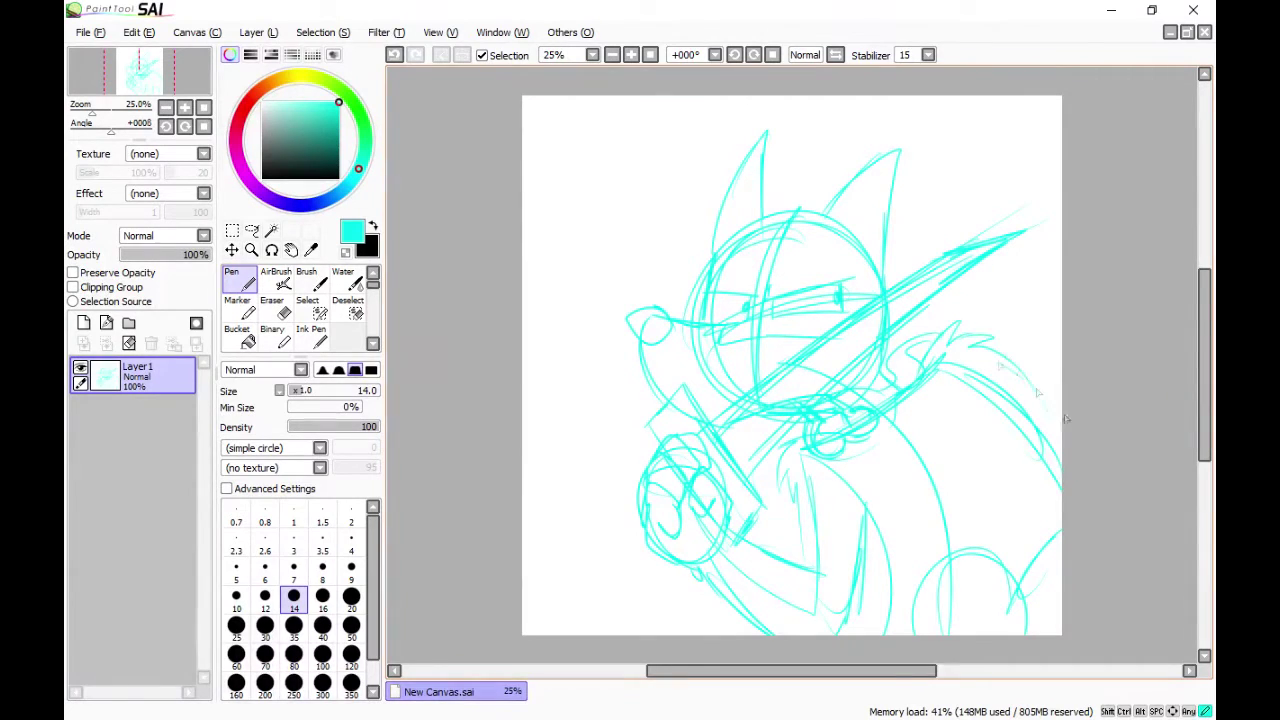
- Sketch the upper arm's outline and the slanted crosspiece near the canvas's lower edge
mouse_move(950, 408)
left_mouse_down()
mouse_move(1080, 540)
mouse_move(1013, 559)
mouse_move(988, 550)
mouse_move(931, 586)
mouse_move(948, 568)
mouse_move(934, 634)
left_mouse_up()
left_click_drag(966, 508, 886, 610)
mouse_move(974, 512)
left_mouse_down()
mouse_move(893, 622)
mouse_move(918, 548)
left_mouse_up()
left_click_drag(808, 455, 936, 531)
- Sketch the long diagonal blade shape from its pointed tip beside the snout down to the crosspiece
left_click_drag(603, 228, 737, 384)
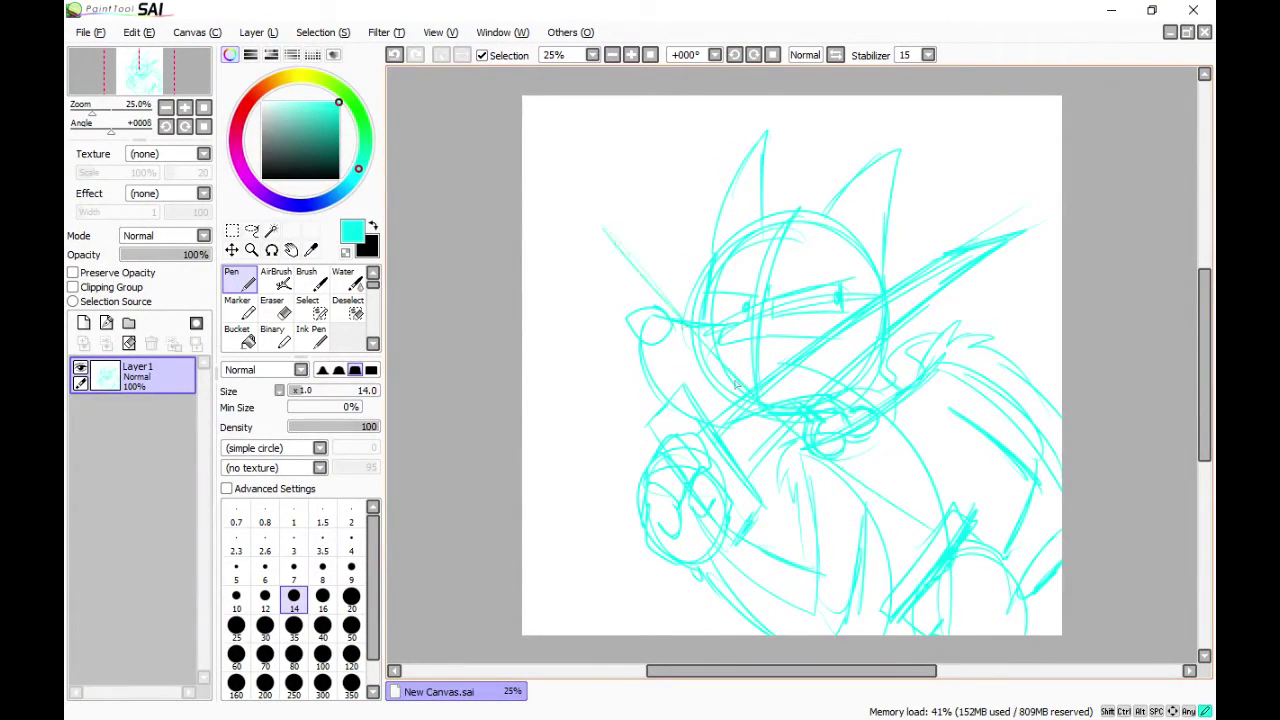
left_click_drag(838, 454, 938, 530)
mouse_move(590, 204)
left_mouse_down()
mouse_move(766, 384)
mouse_move(672, 294)
left_mouse_up()
left_click_drag(575, 174, 634, 328)
left_click_drag(642, 334, 884, 564)
left_click_drag(792, 504, 894, 584)
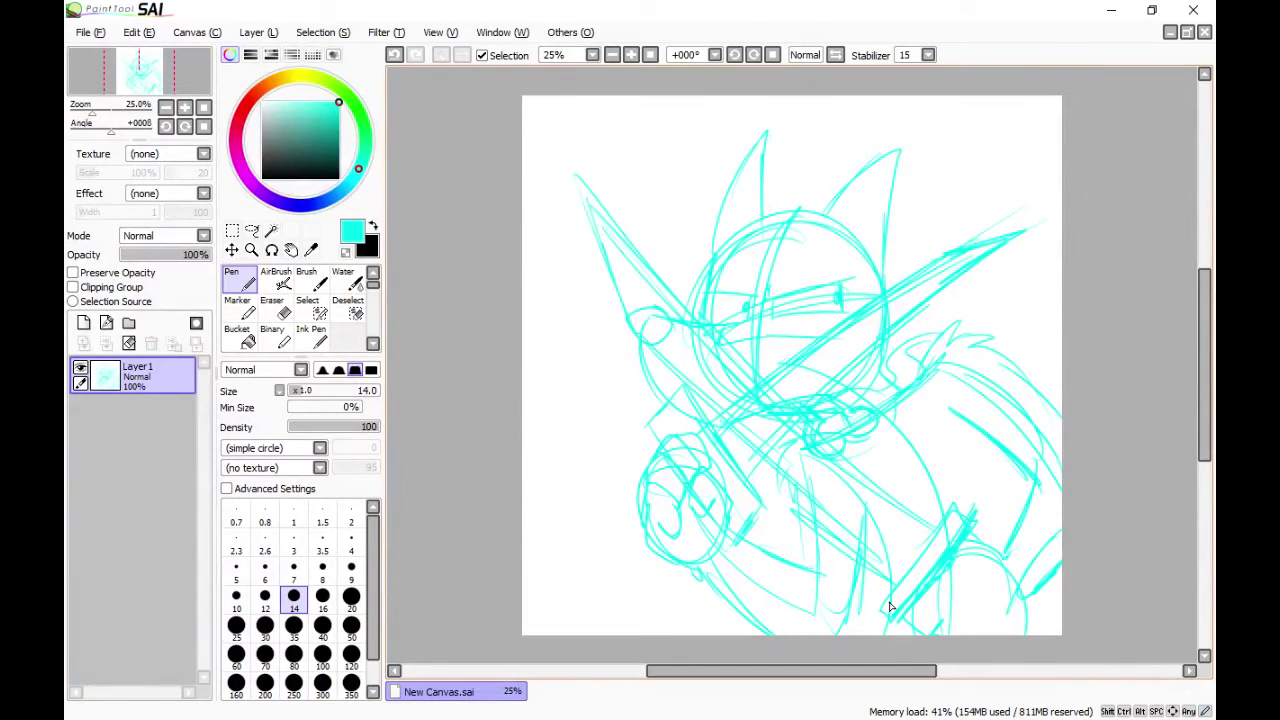
mouse_move(583, 188)
left_mouse_down()
mouse_move(626, 286)
mouse_move(900, 570)
left_mouse_up()
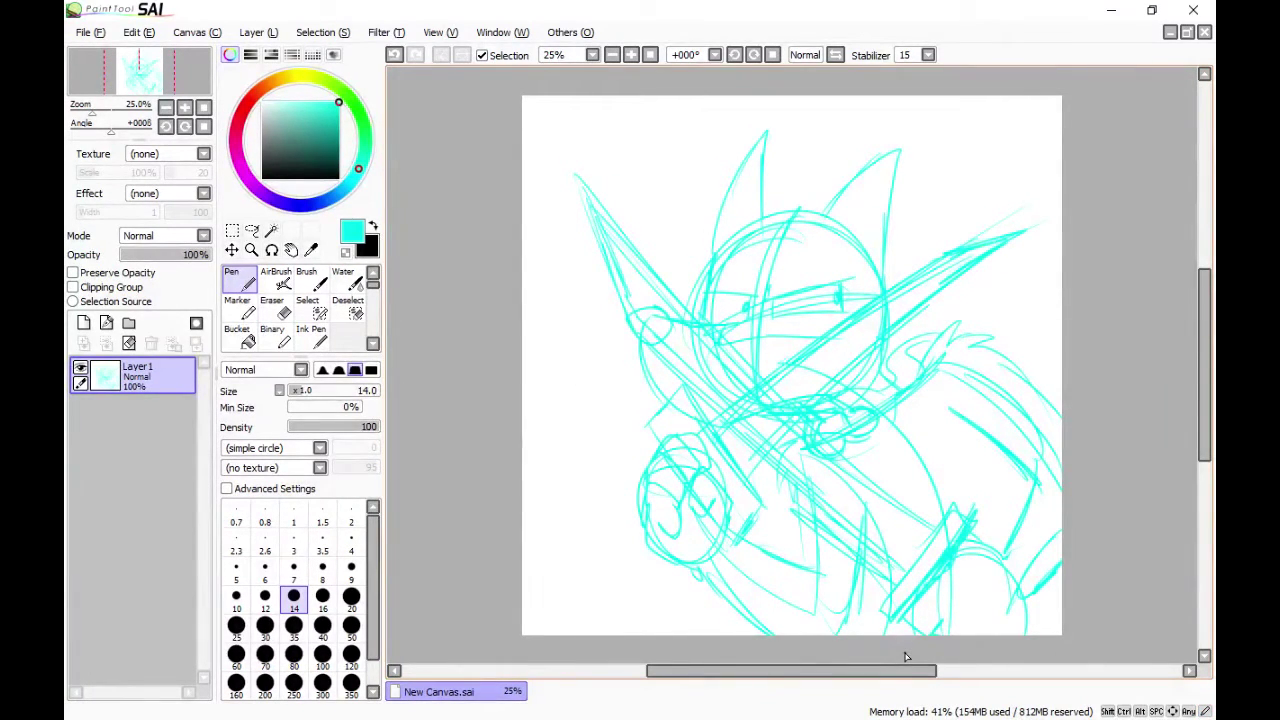
- Reinforce the diagonal blade shape with repeated long cyan strokes along both edges
left_click_drag(802, 494, 876, 567)
left_click_drag(756, 402, 938, 532)
left_click_drag(764, 410, 862, 487)
left_click_drag(638, 264, 780, 405)
mouse_move(585, 205)
left_mouse_down()
mouse_move(618, 288)
mouse_move(794, 492)
left_mouse_up()
left_click_drag(610, 240, 918, 536)
left_click_drag(636, 314, 794, 440)
left_click_drag(603, 277, 630, 320)
left_click_drag(605, 275, 814, 512)
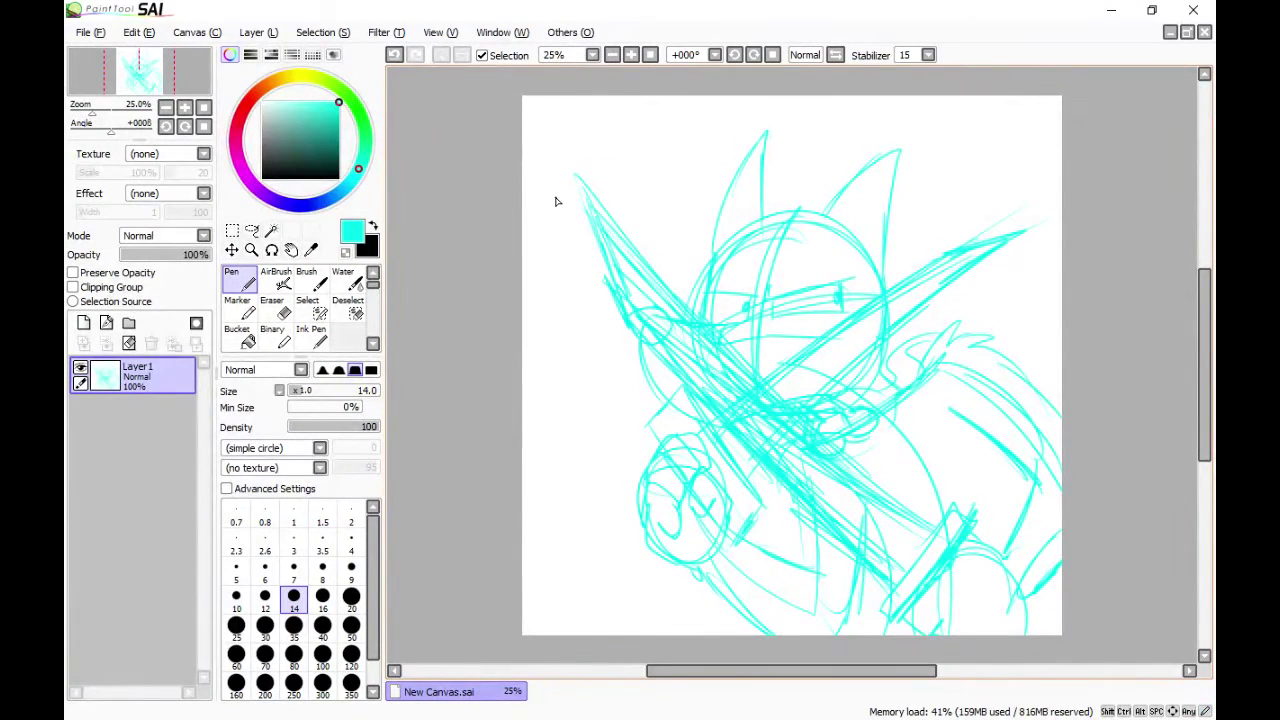
- Sketch the chest and shoulder curves, the fur tufts above the crosspiece, and the nearer eye's slanted brow
left_click_drag(906, 388, 917, 466)
mouse_move(932, 368)
left_mouse_down()
mouse_move(948, 424)
mouse_move(996, 450)
left_mouse_up()
left_click_drag(918, 456, 872, 494)
left_click_drag(816, 462, 870, 542)
left_click_drag(988, 436, 1060, 531)
left_click_drag(840, 490, 891, 588)
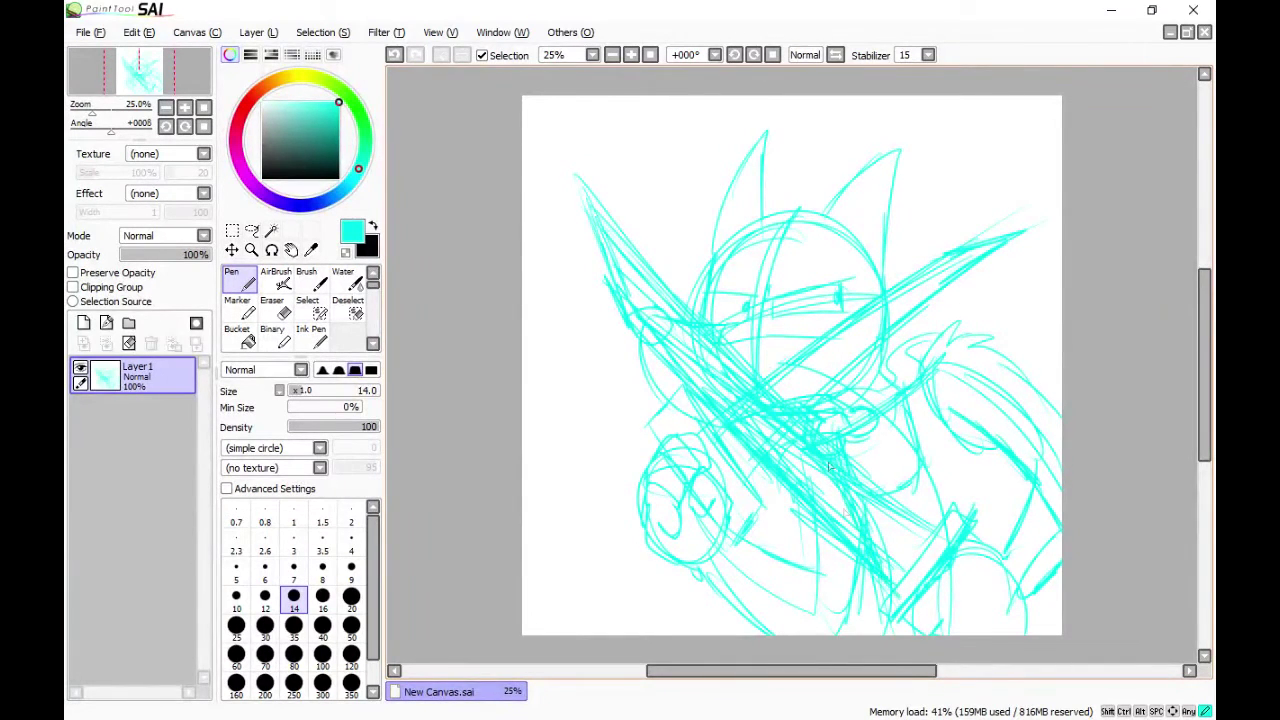
mouse_move(937, 512)
left_mouse_down()
mouse_move(951, 486)
mouse_move(1015, 526)
left_mouse_up()
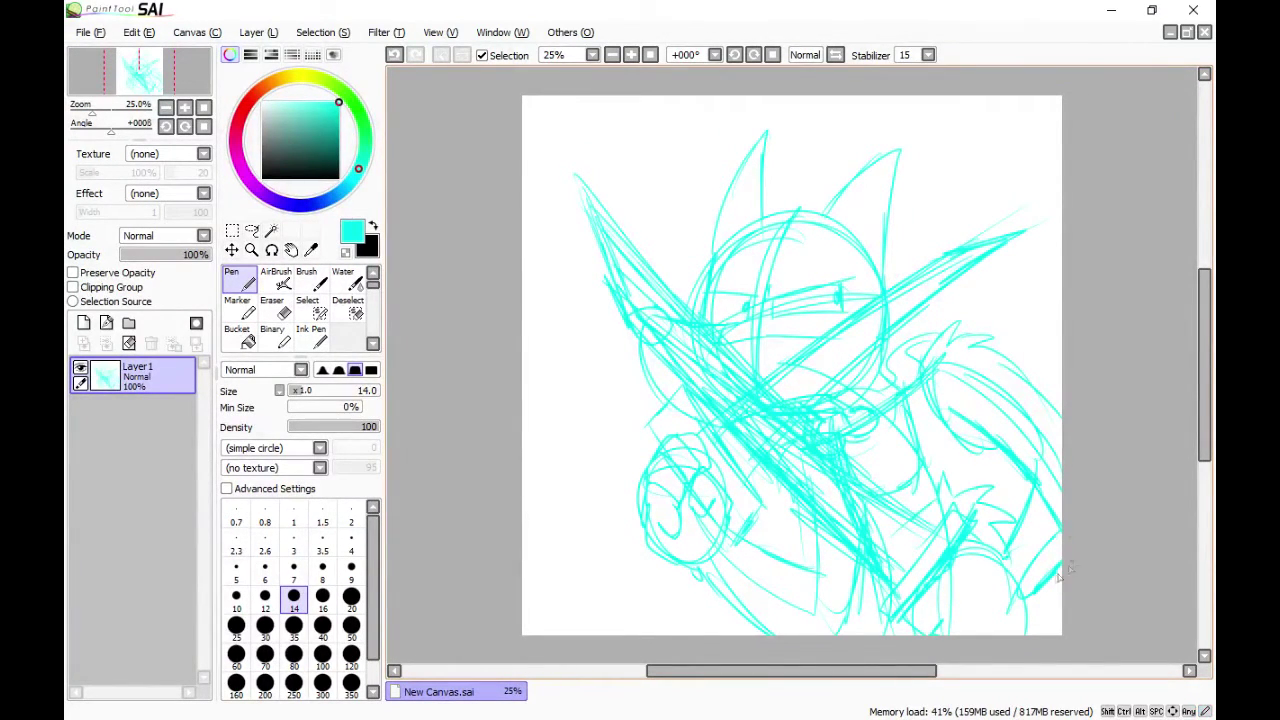
left_click_drag(852, 258, 772, 284)
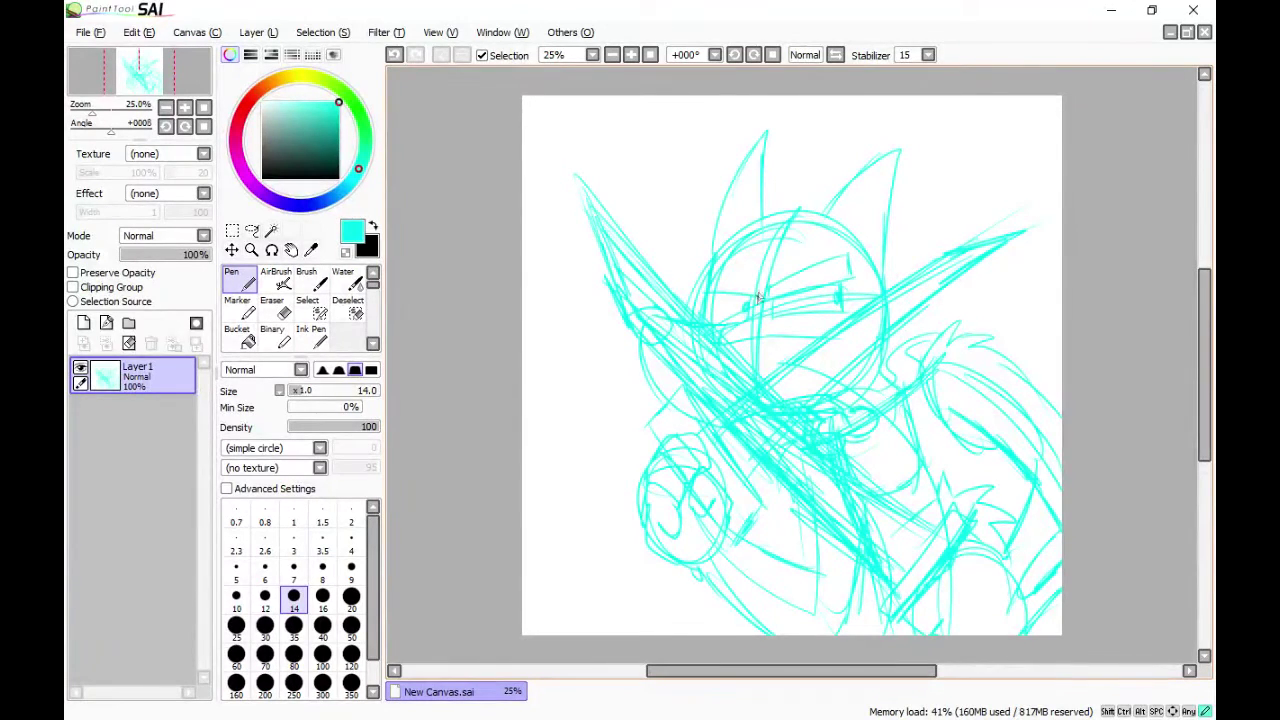
- Ink the ears, far eye, nose, jaw and heart-like shape in black with a size 30 pen
key("bracketright")
key("bracketright")
key("bracketright")
key("bracketright")
key("x")
mouse_move(900, 147)
left_mouse_down()
mouse_move(828, 222)
mouse_move(755, 222)
left_mouse_up()
mouse_move(765, 133)
left_mouse_down()
mouse_move(698, 293)
mouse_move(757, 305)
mouse_move(750, 320)
mouse_move(645, 305)
mouse_move(640, 345)
mouse_move(695, 415)
mouse_move(853, 370)
left_mouse_up()
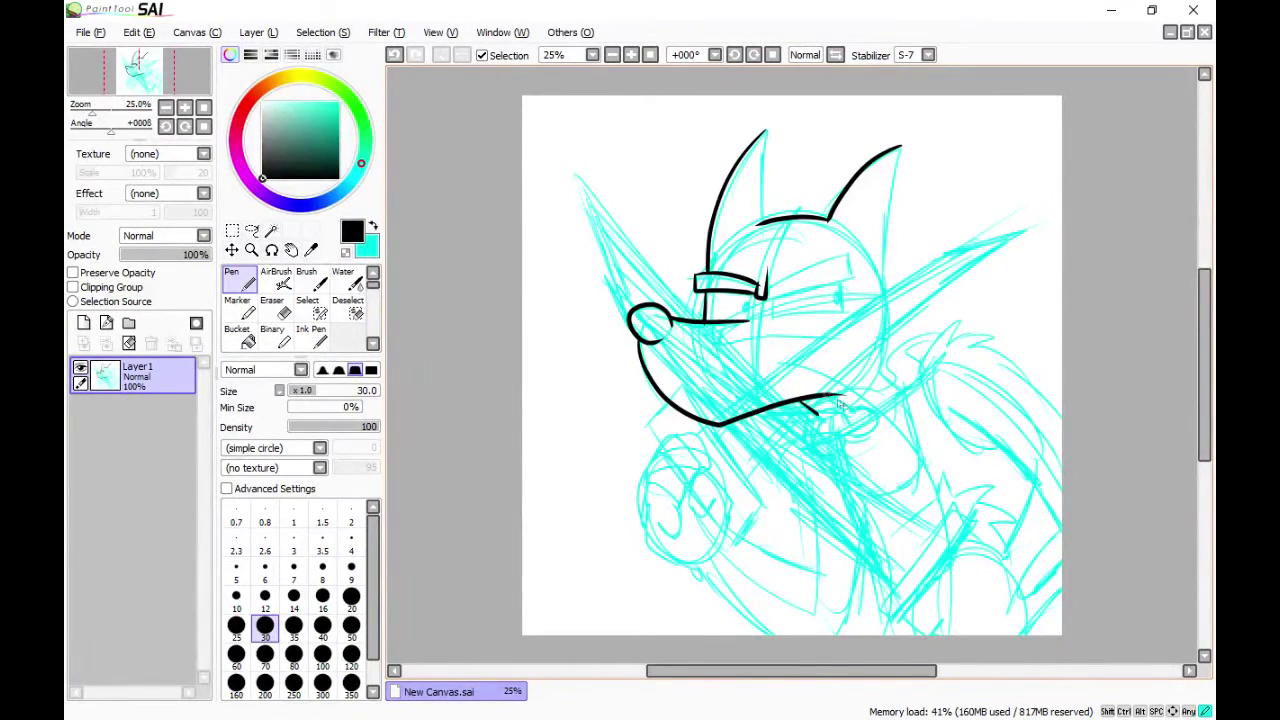
mouse_move(813, 414)
left_mouse_down()
mouse_move(862, 430)
mouse_move(847, 436)
left_mouse_up()
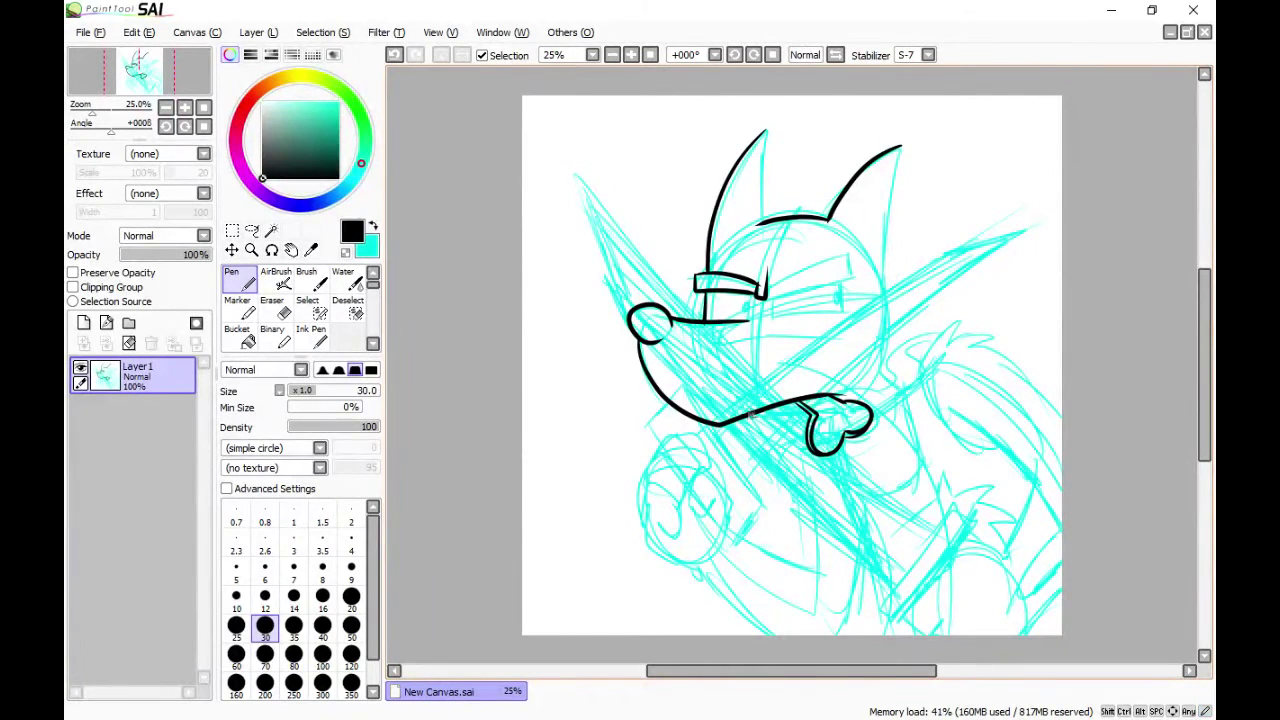
- Undo the last ink stroke and ink the blade's two long edges and its lower end in black
key("ctrl+z")
mouse_move(755, 414)
left_mouse_down()
mouse_move(811, 422)
mouse_move(830, 515)
mouse_move(895, 580)
left_mouse_up()
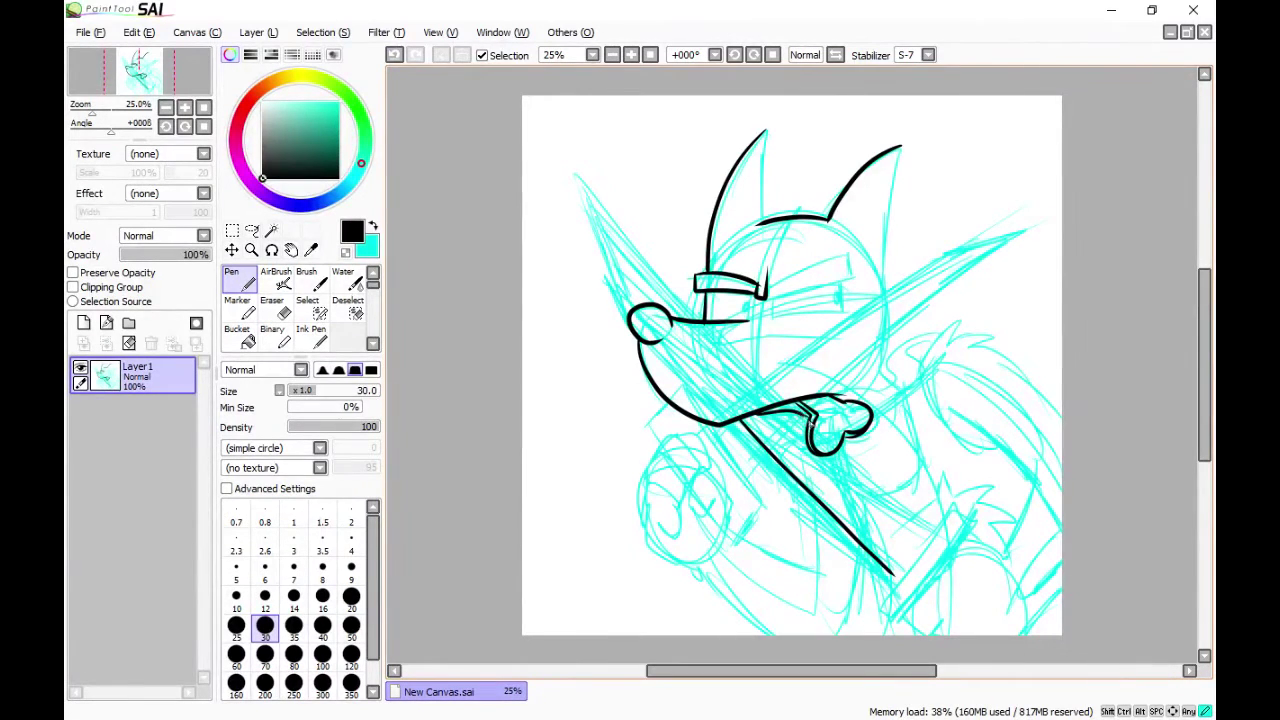
left_click_drag(836, 453, 931, 525)
mouse_move(888, 575)
left_mouse_down()
mouse_move(894, 589)
mouse_move(938, 524)
left_mouse_up()
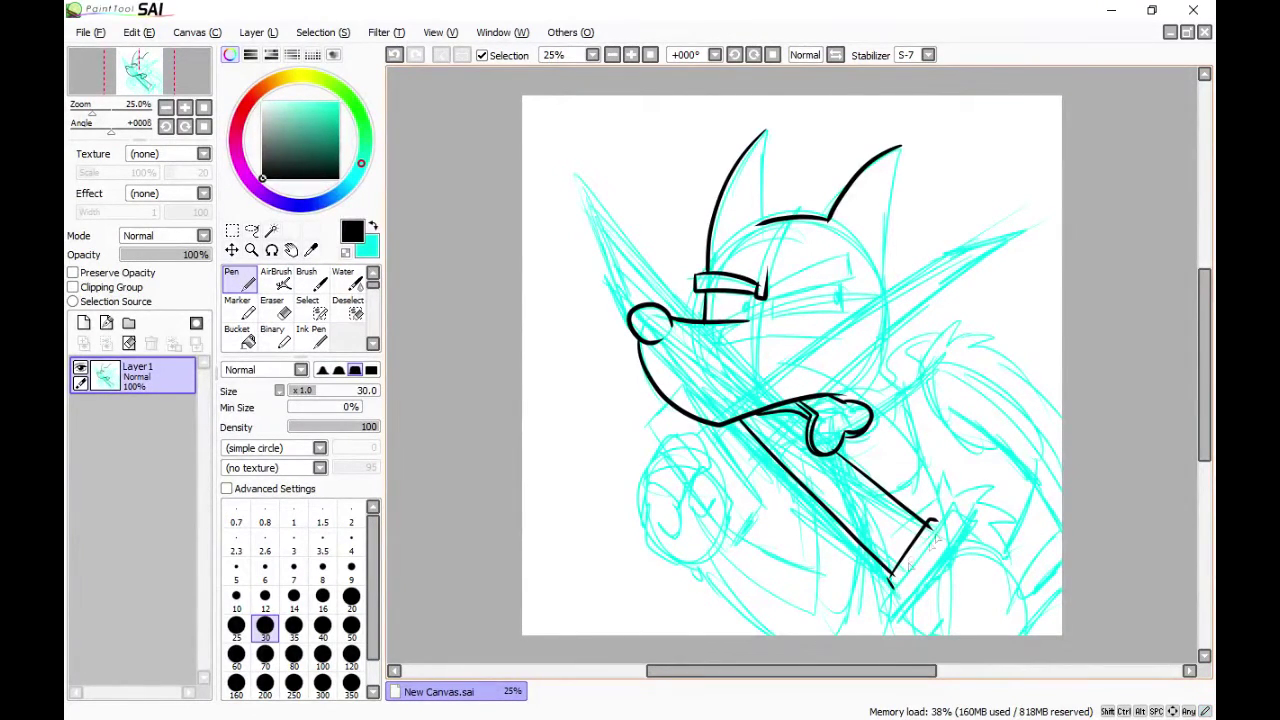
- Ink the slanted crosspiece at the blade's lower end and the rounded curve beside it
left_click_drag(884, 607, 955, 503)
left_click_drag(880, 617, 900, 627)
mouse_move(1004, 557)
left_mouse_down()
mouse_move(974, 536)
mouse_move(916, 636)
mouse_move(950, 622)
left_mouse_up()
- Ink a shortened pointed tip behind the nose, replacing the longer attempt, and add the lower arm lines
left_click_drag(577, 175, 621, 298)
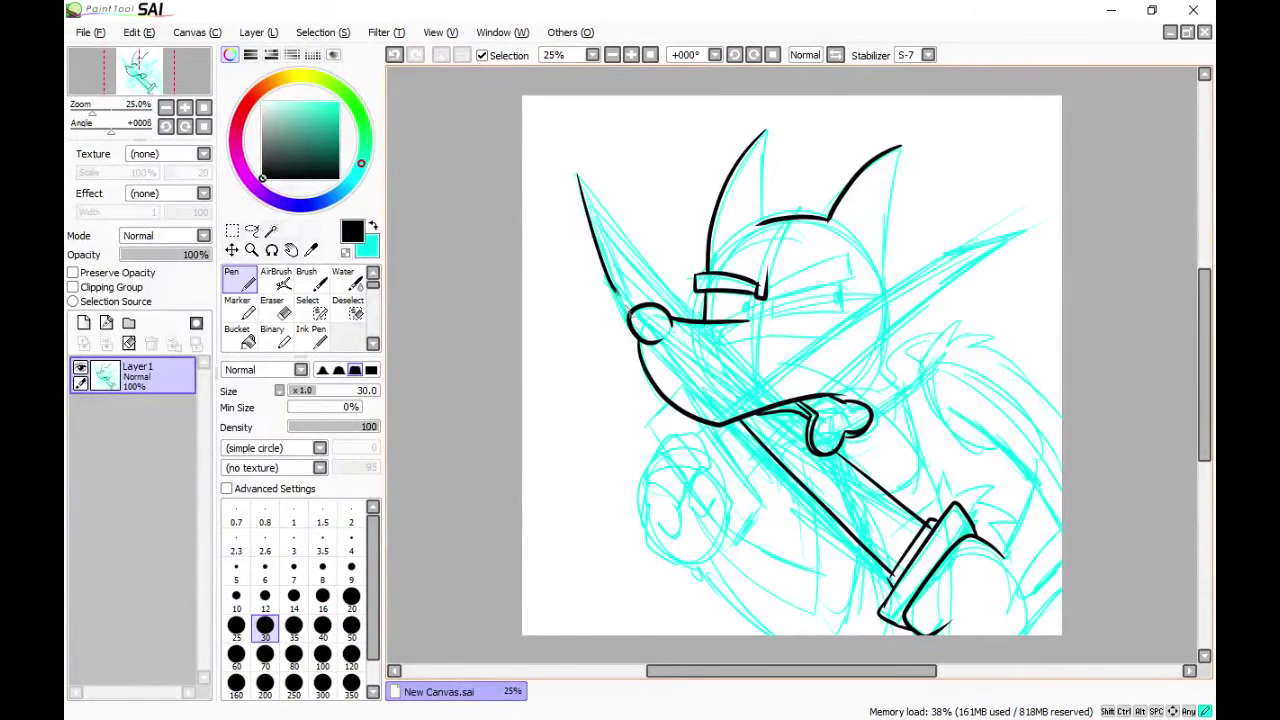
key("ctrl+z")
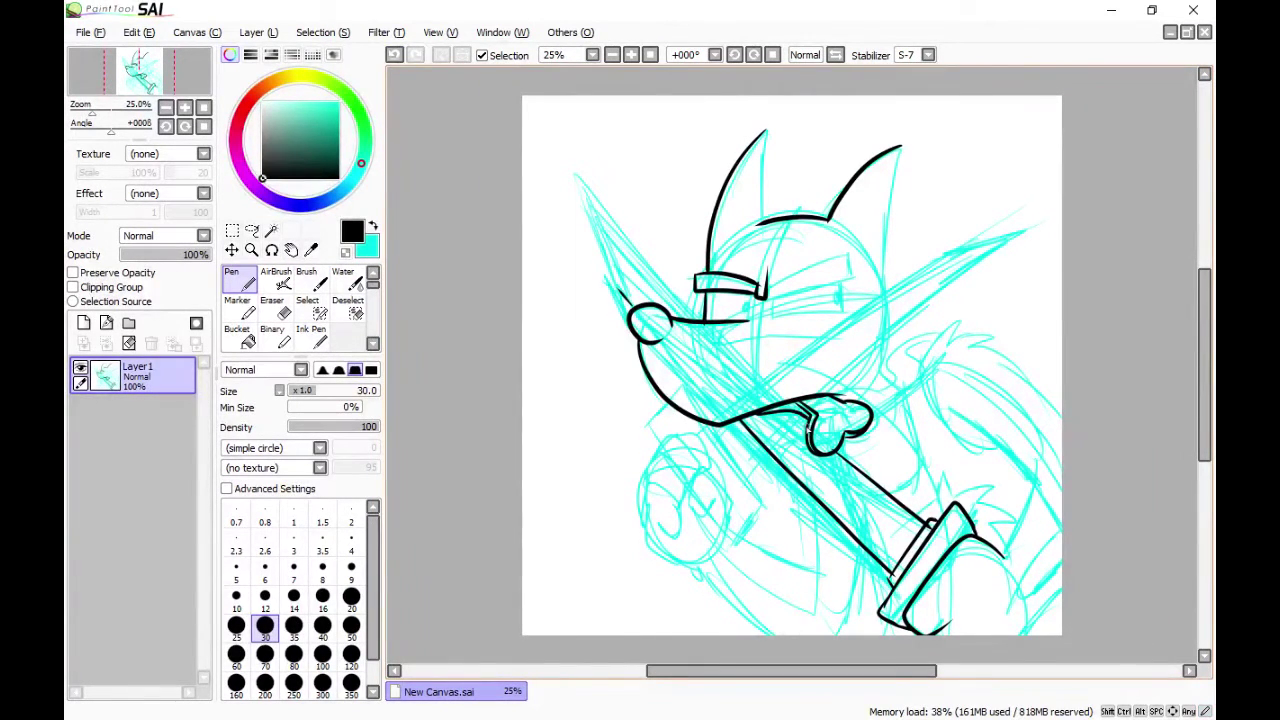
left_click_drag(603, 242, 627, 298)
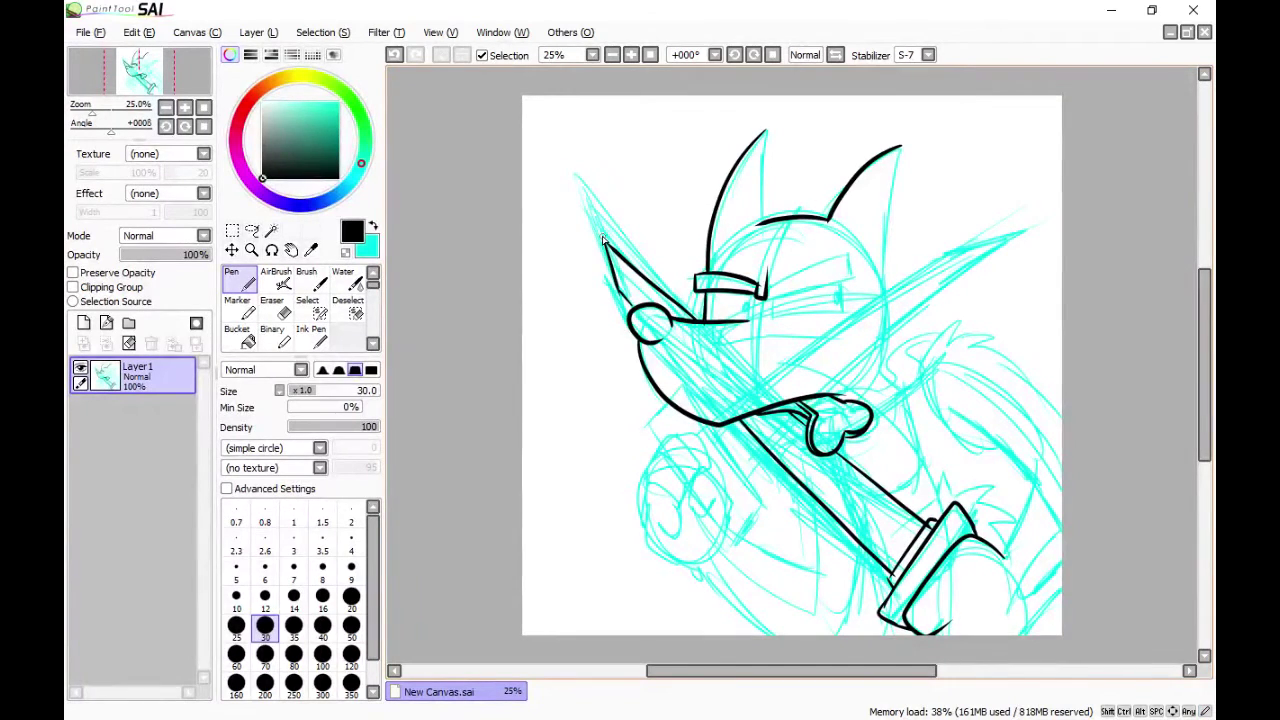
left_click_drag(1027, 632, 1062, 548)
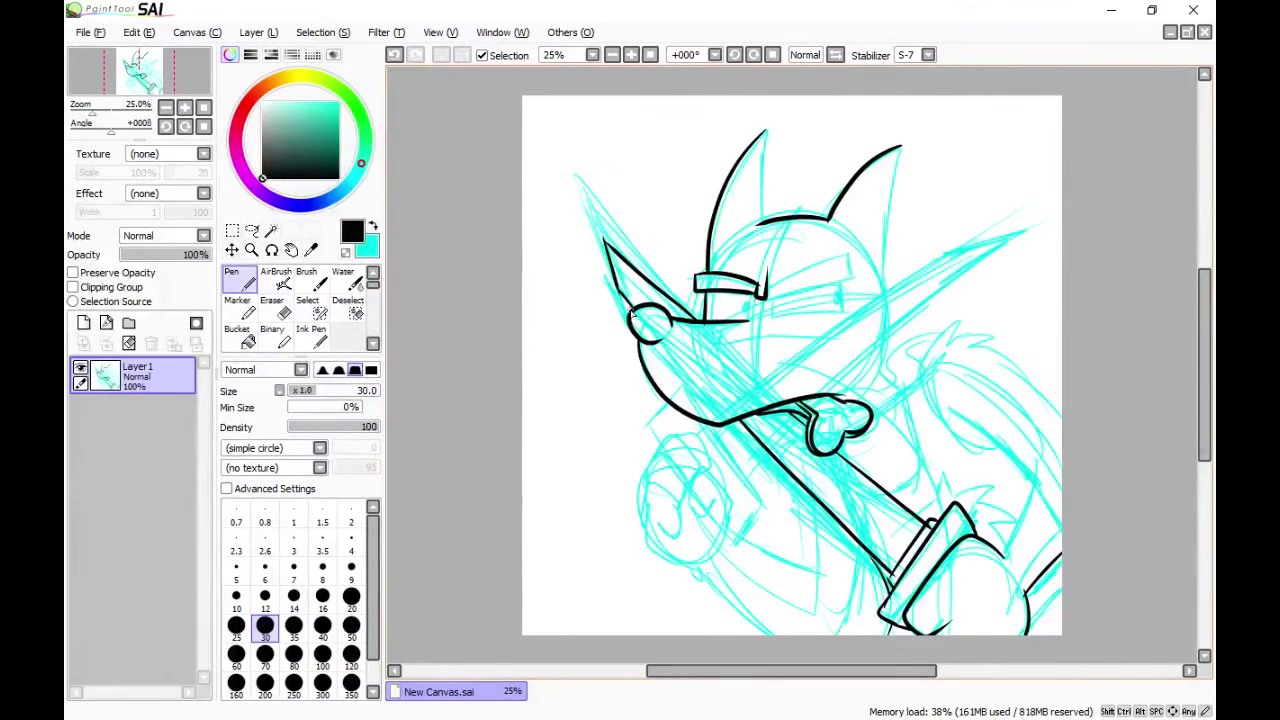
- Ink the clenched fist's fingers and outline in black with a size 20 pen
left_click(351, 596)
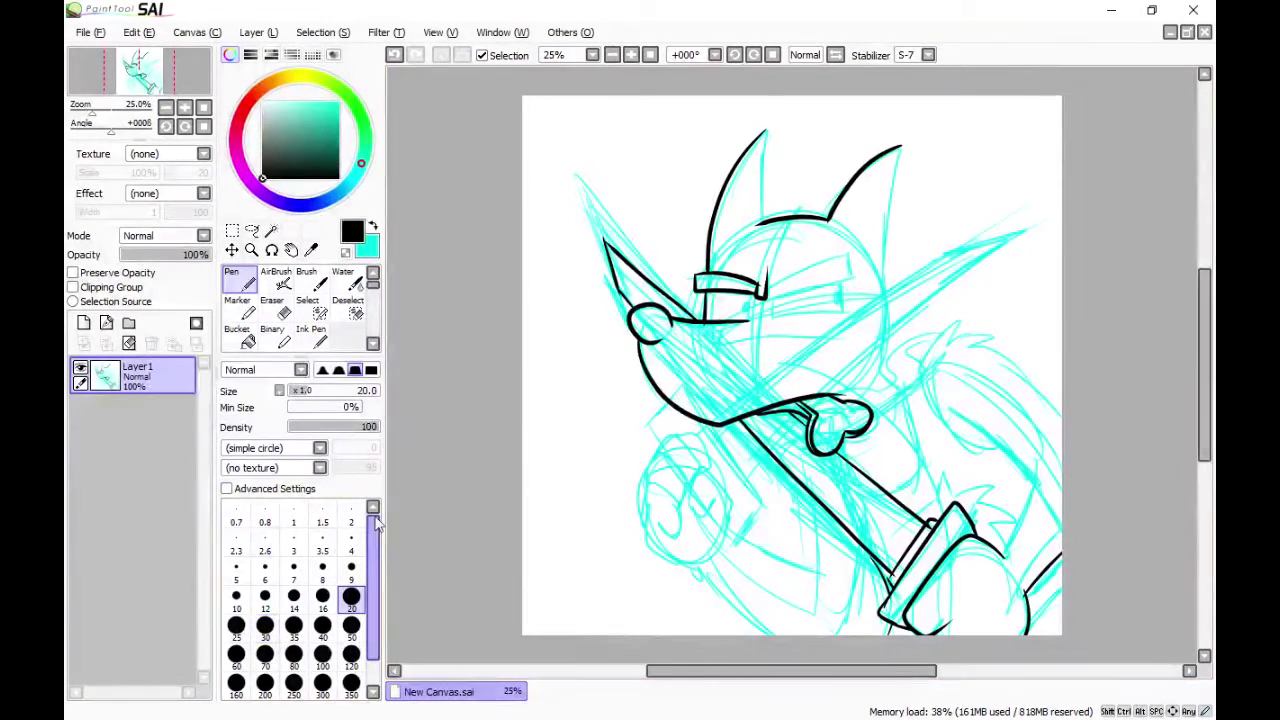
mouse_move(668, 512)
left_mouse_down()
mouse_move(656, 528)
mouse_move(690, 528)
left_mouse_up()
mouse_move(646, 484)
left_mouse_down()
mouse_move(643, 542)
mouse_move(731, 508)
mouse_move(708, 472)
left_mouse_up()
mouse_move(684, 502)
left_mouse_down()
mouse_move(675, 469)
mouse_move(645, 488)
left_mouse_up()
mouse_move(655, 455)
left_mouse_down()
mouse_move(680, 432)
mouse_move(711, 473)
left_mouse_up()
mouse_move(711, 471)
left_mouse_down()
mouse_move(684, 496)
mouse_move(714, 500)
left_mouse_up()
left_click_drag(643, 520, 690, 562)
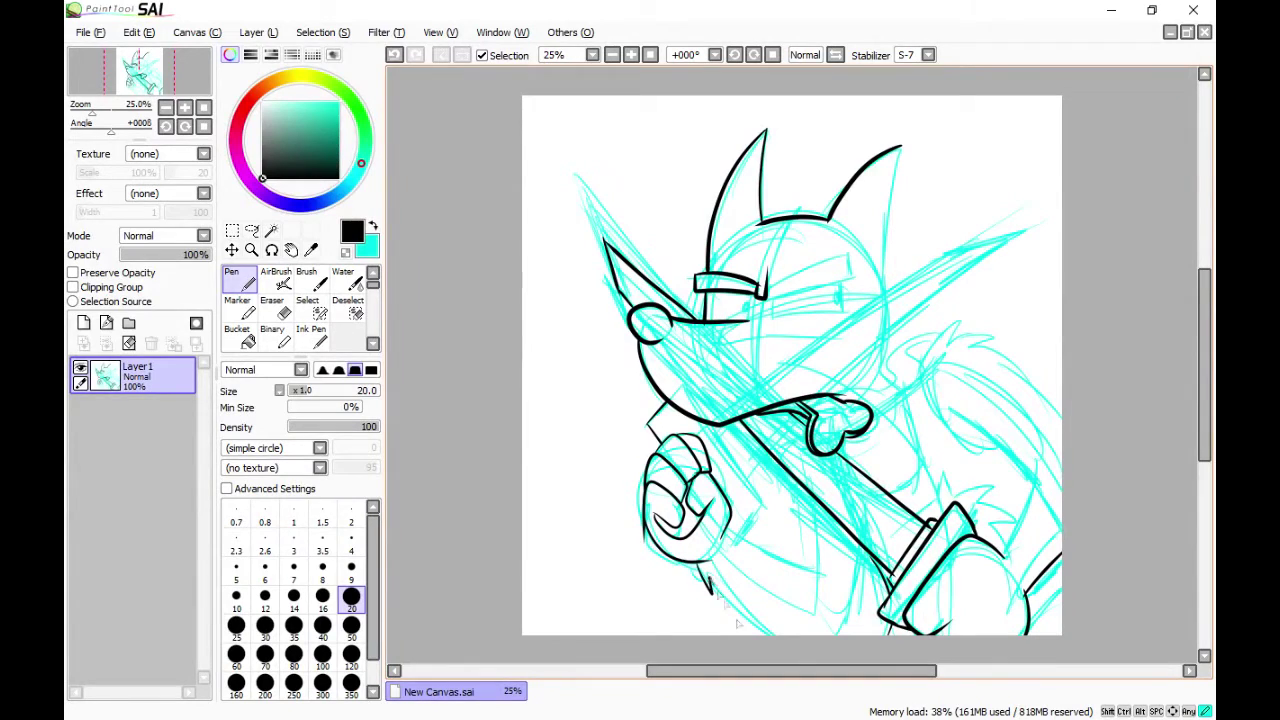
- Redraw the fist's lower edge after undoing it, and ink the forearm and the collar flap beside the fist
left_click_drag(738, 624, 823, 691)
key("ctrl+z")
key("ctrl+z")
left_click_drag(645, 522, 709, 557)
left_click_drag(706, 559, 780, 640)
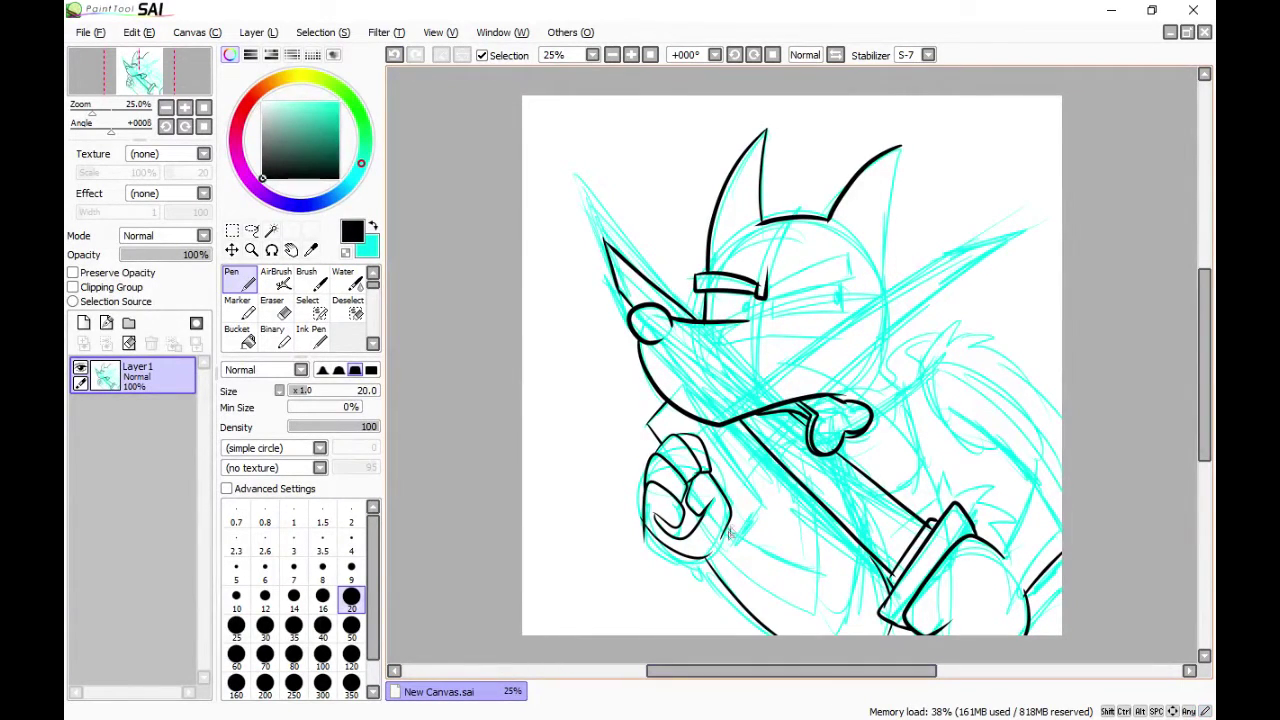
left_click_drag(728, 530, 830, 567)
left_click_drag(710, 420, 742, 532)
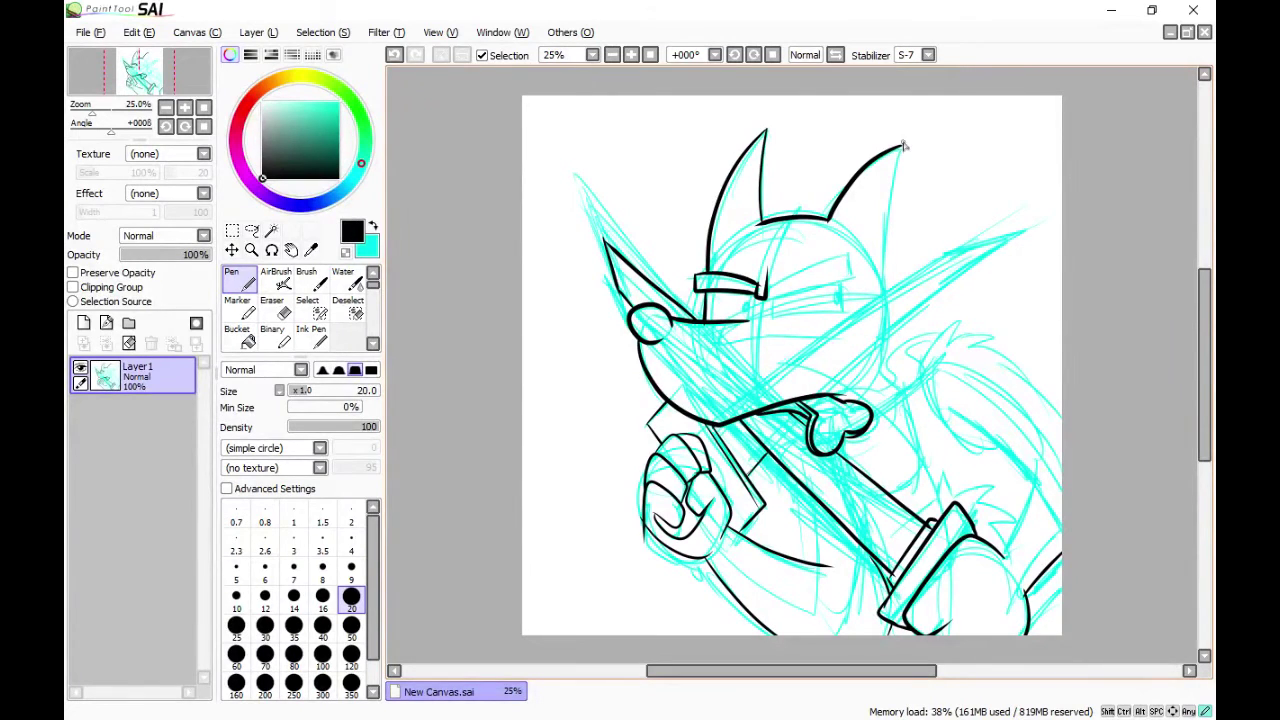
- Ink the nearer ear's back edge down to the neck and the curve around the heart-like shape into the fur
mouse_move(902, 146)
left_mouse_down()
mouse_move(883, 374)
mouse_move(866, 387)
left_mouse_up()
mouse_move(799, 406)
left_mouse_down()
mouse_move(794, 454)
mouse_move(960, 312)
left_mouse_up()
mouse_move(857, 387)
left_mouse_down()
mouse_move(902, 380)
mouse_move(966, 312)
left_mouse_up()
- Ink the furry back, the upper arm, the pointed spike behind the cheek, and the chest curve
mouse_move(881, 366)
left_mouse_down()
mouse_move(891, 379)
mouse_move(969, 322)
mouse_move(940, 355)
mouse_move(1005, 345)
mouse_move(1060, 415)
left_mouse_up()
left_click(398, 53)
mouse_move(955, 420)
left_mouse_down()
mouse_move(1030, 505)
mouse_move(1005, 546)
left_mouse_up()
mouse_move(884, 300)
left_mouse_down()
mouse_move(1026, 231)
mouse_move(926, 296)
left_mouse_up()
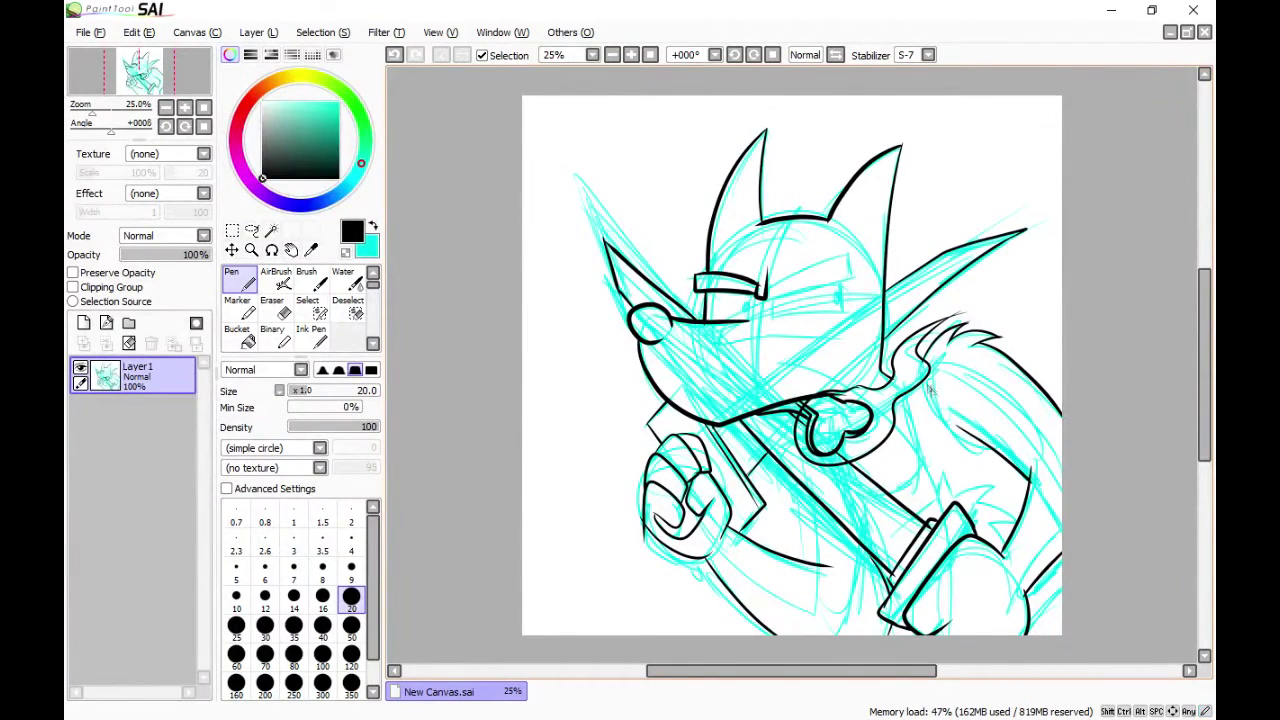
mouse_move(924, 381)
left_mouse_down()
mouse_move(990, 447)
mouse_move(887, 490)
left_mouse_up()
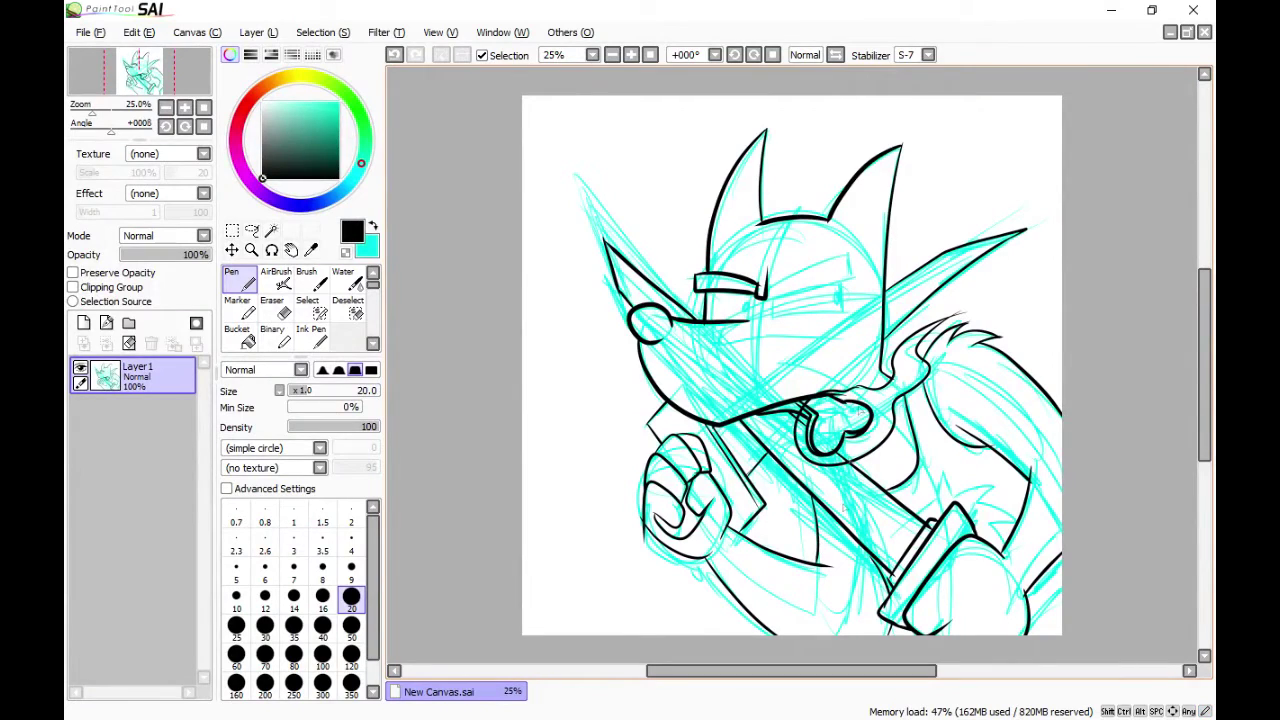
- Ink the torso lines below the blade, undoing and redrawing the strokes
left_click_drag(864, 547, 866, 638)
left_click(395, 55)
left_click(395, 55)
left_click_drag(864, 545, 853, 638)
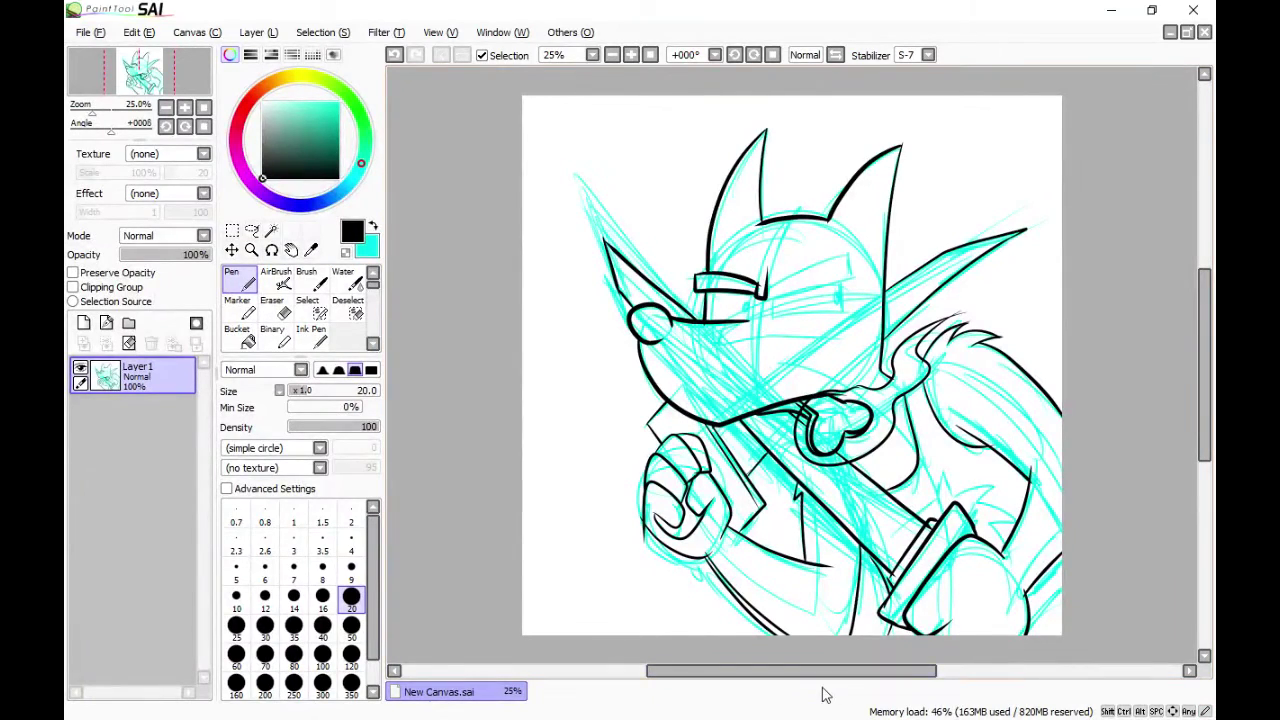
left_click(395, 55)
left_click_drag(870, 546, 864, 638)
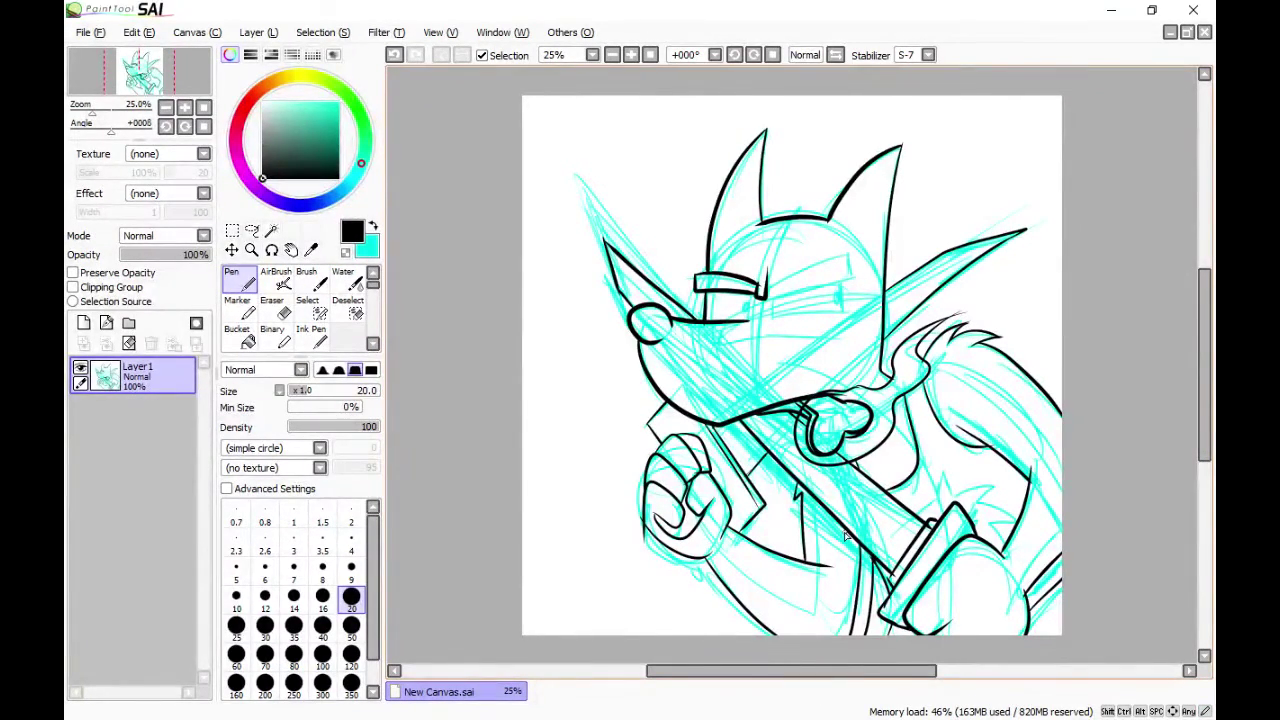
key("ctrl+z")
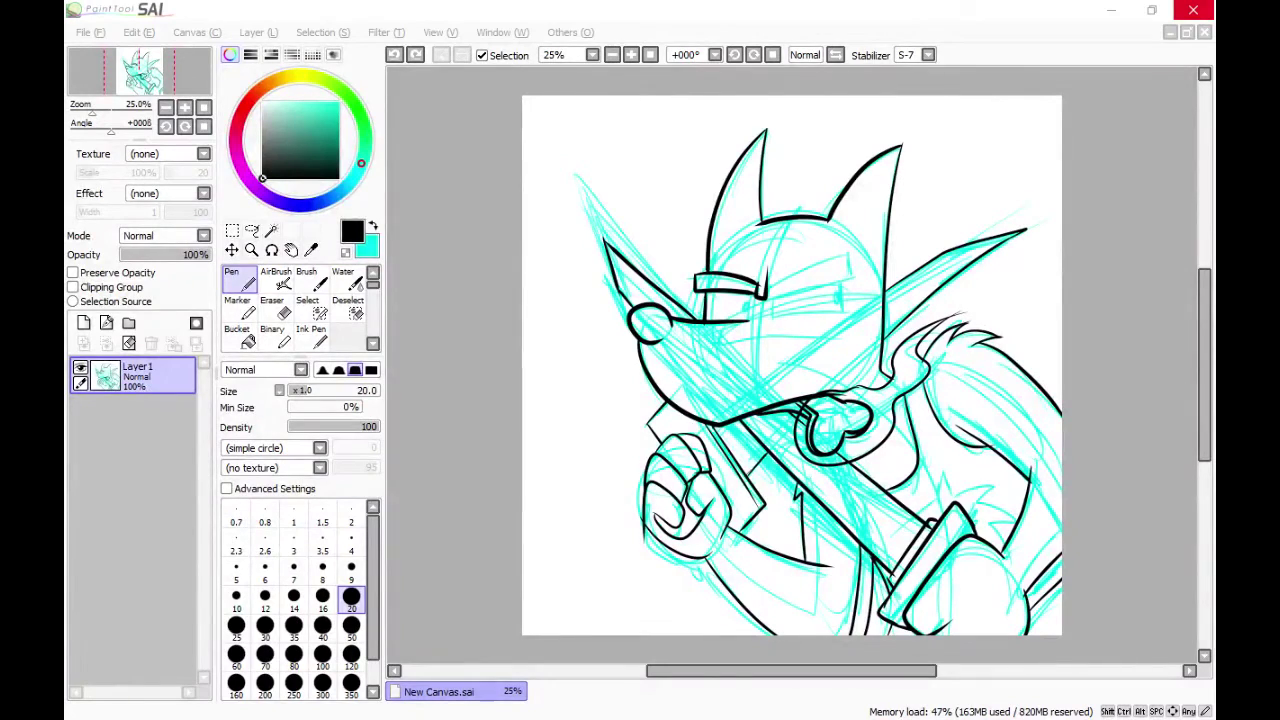
- Ink the chest and arm fur tufts, the spike's inner edge, and the nearer eye's slanted brow
mouse_move(903, 408)
left_mouse_down()
mouse_move(911, 475)
mouse_move(1000, 505)
mouse_move(1005, 550)
left_mouse_up()
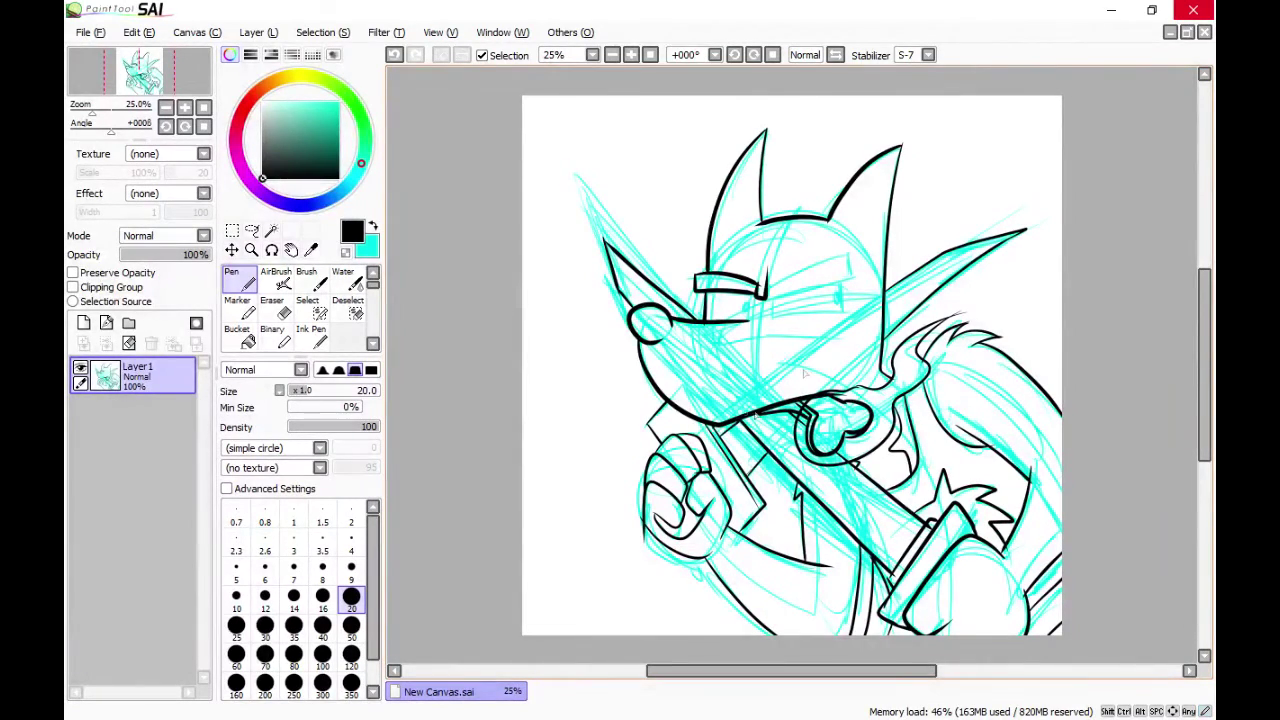
left_click_drag(886, 306, 1022, 234)
mouse_move(765, 289)
left_mouse_down()
mouse_move(847, 251)
mouse_move(850, 280)
left_mouse_up()
left_click_drag(850, 280, 847, 251)
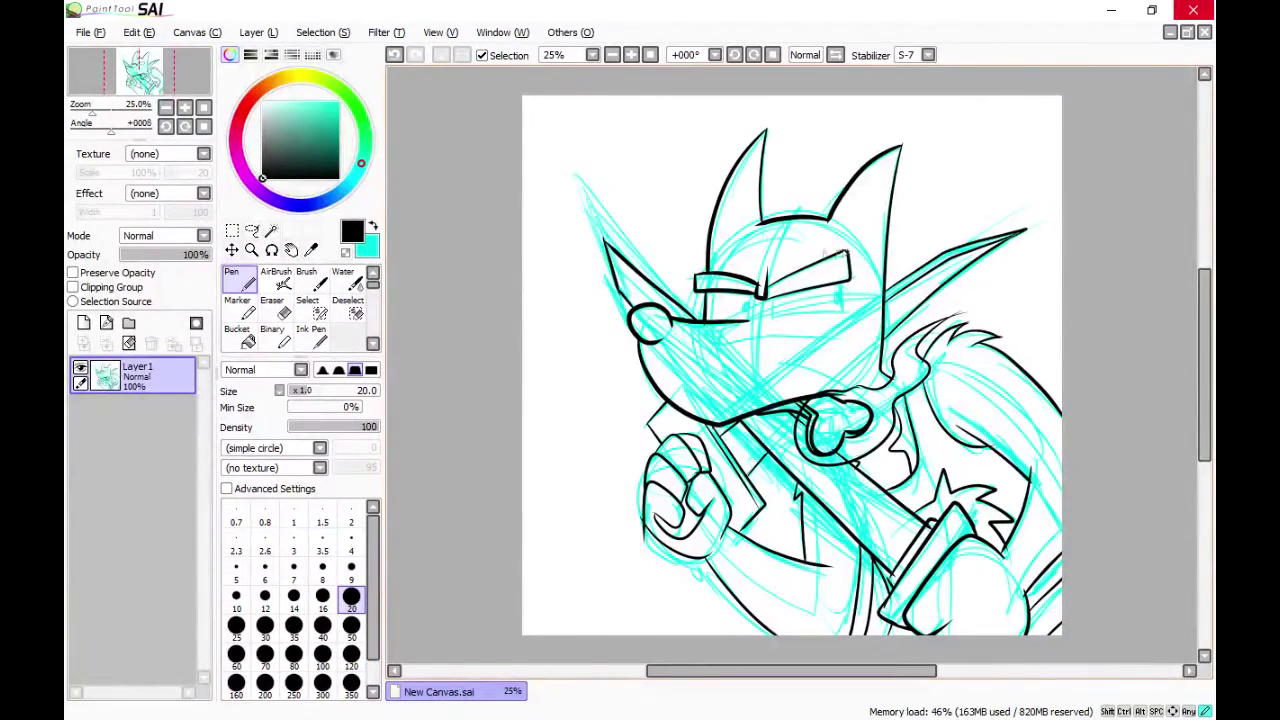
- Ink the curved muzzle line across the cheek and the eye outlines with pupils, redoing the first muzzle stroke
mouse_move(706, 322)
left_mouse_down()
mouse_move(806, 340)
mouse_move(858, 386)
left_mouse_up()
key("ctrl+z")
mouse_move(703, 323)
left_mouse_down()
mouse_move(740, 347)
mouse_move(884, 337)
left_mouse_up()
left_click_drag(772, 297, 772, 318)
left_click_drag(772, 318, 853, 315)
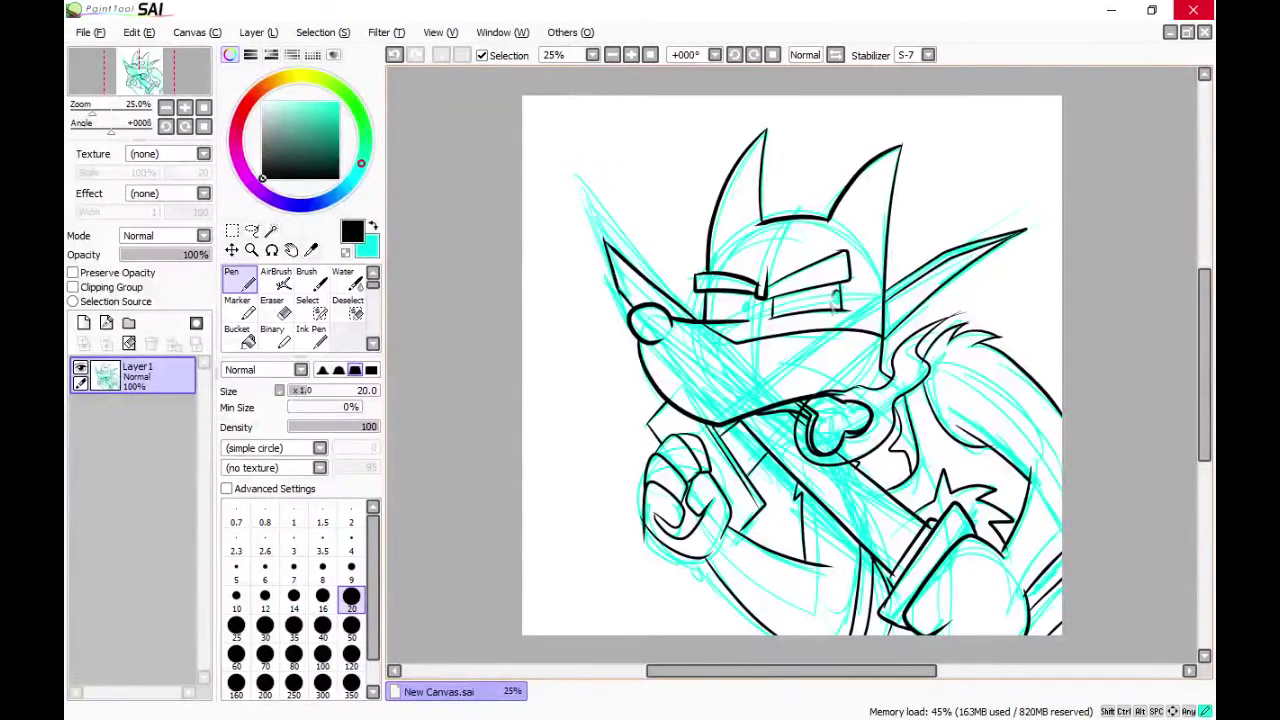
left_click_drag(748, 301, 746, 321)
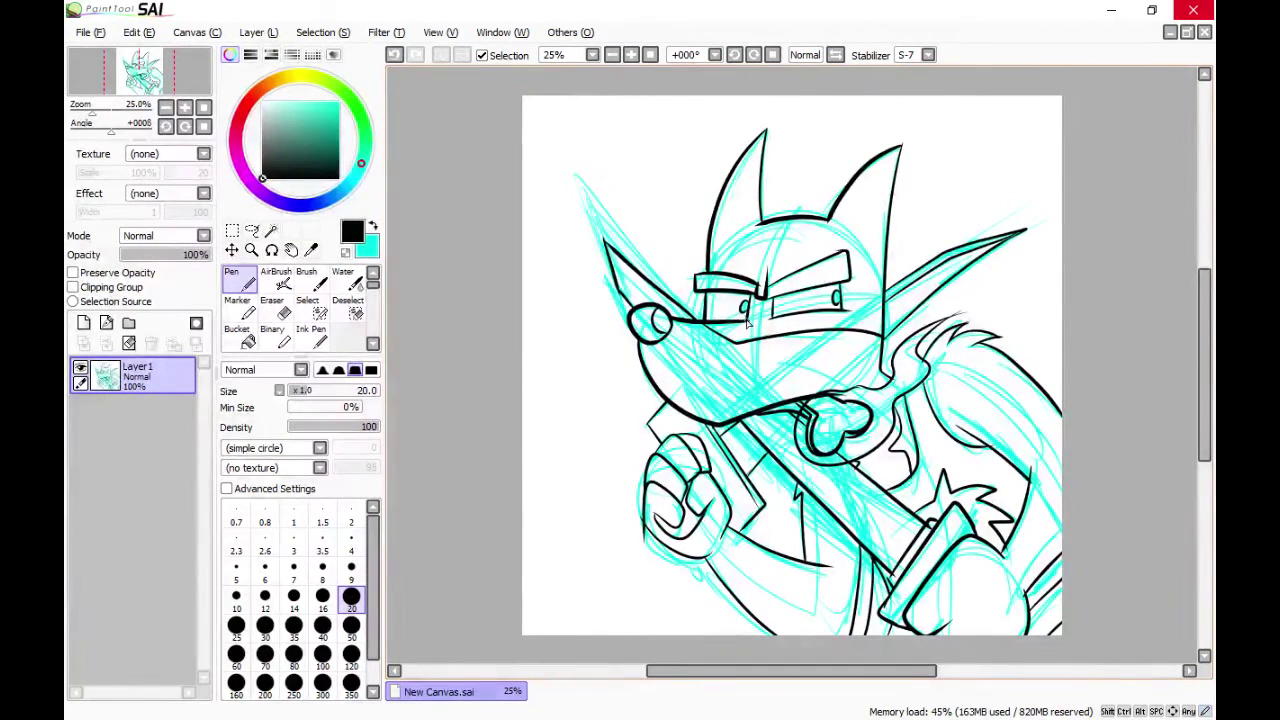
- Ink an inner line along the blade and paint over the extra torso line below it in white
left_click_drag(760, 432, 903, 566)
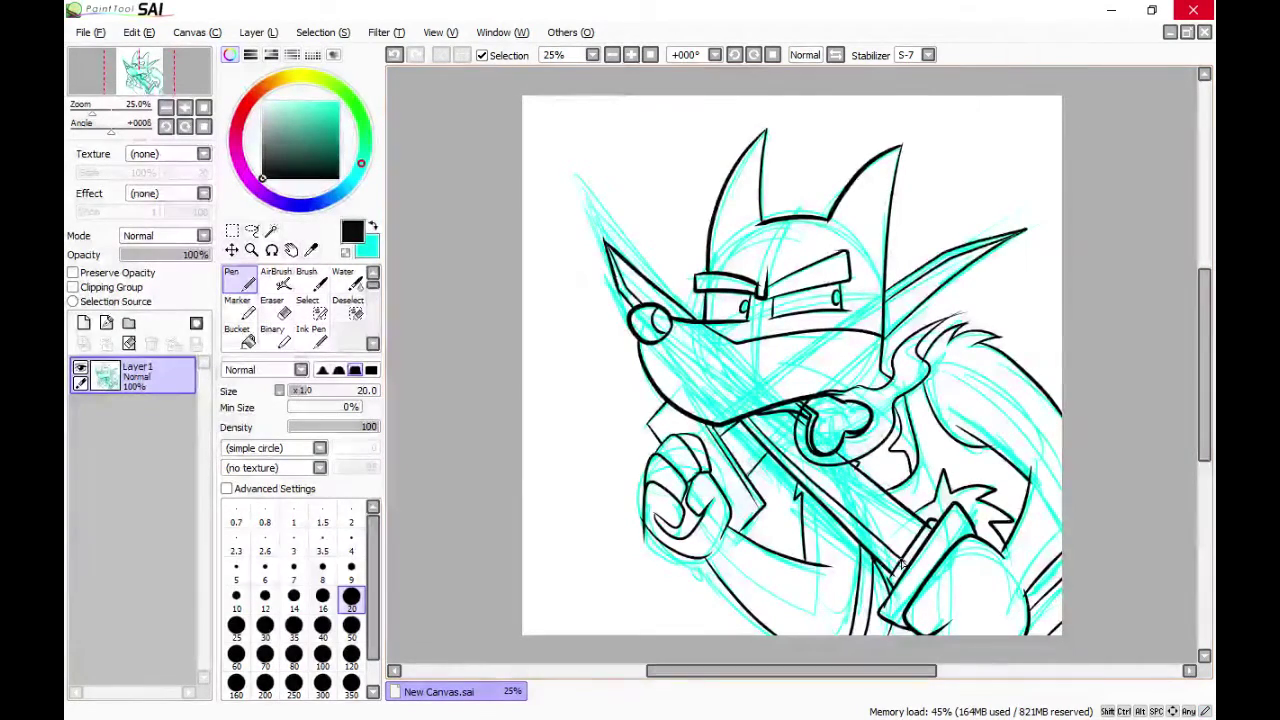
key("x")
key("ctrl+z")
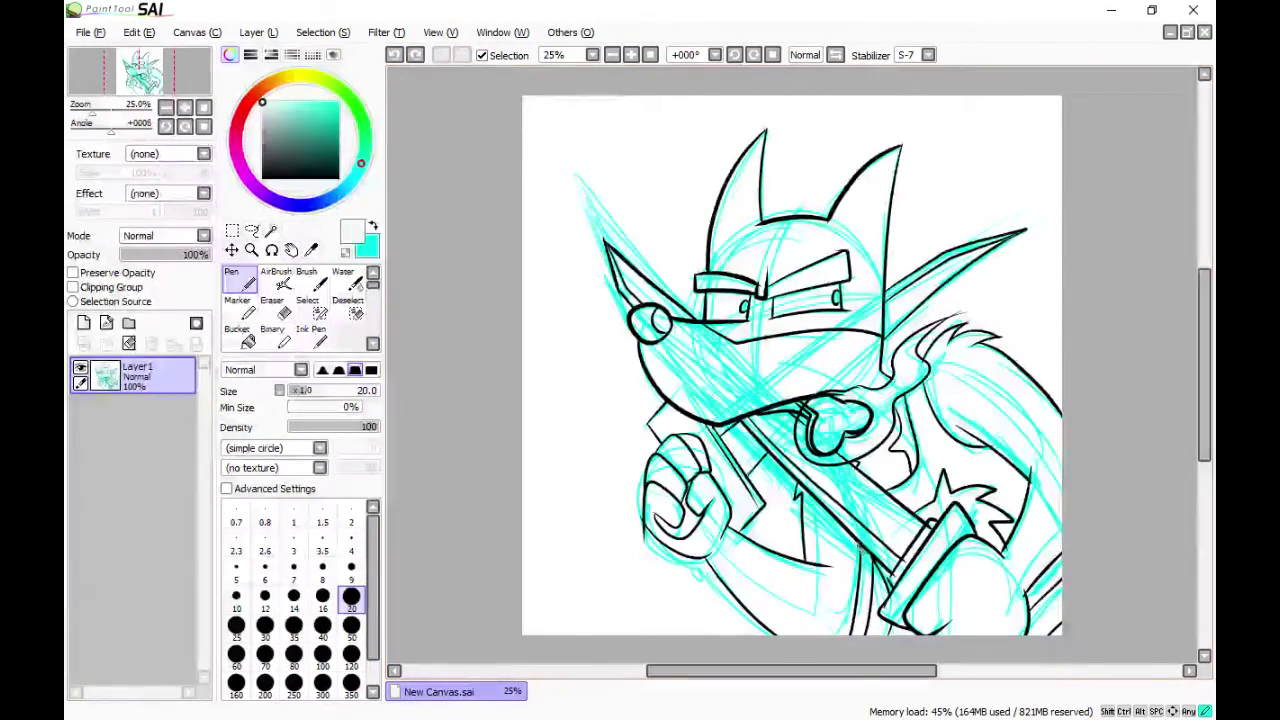
left_click_drag(864, 580, 858, 559)
left_click_drag(850, 660, 849, 664)
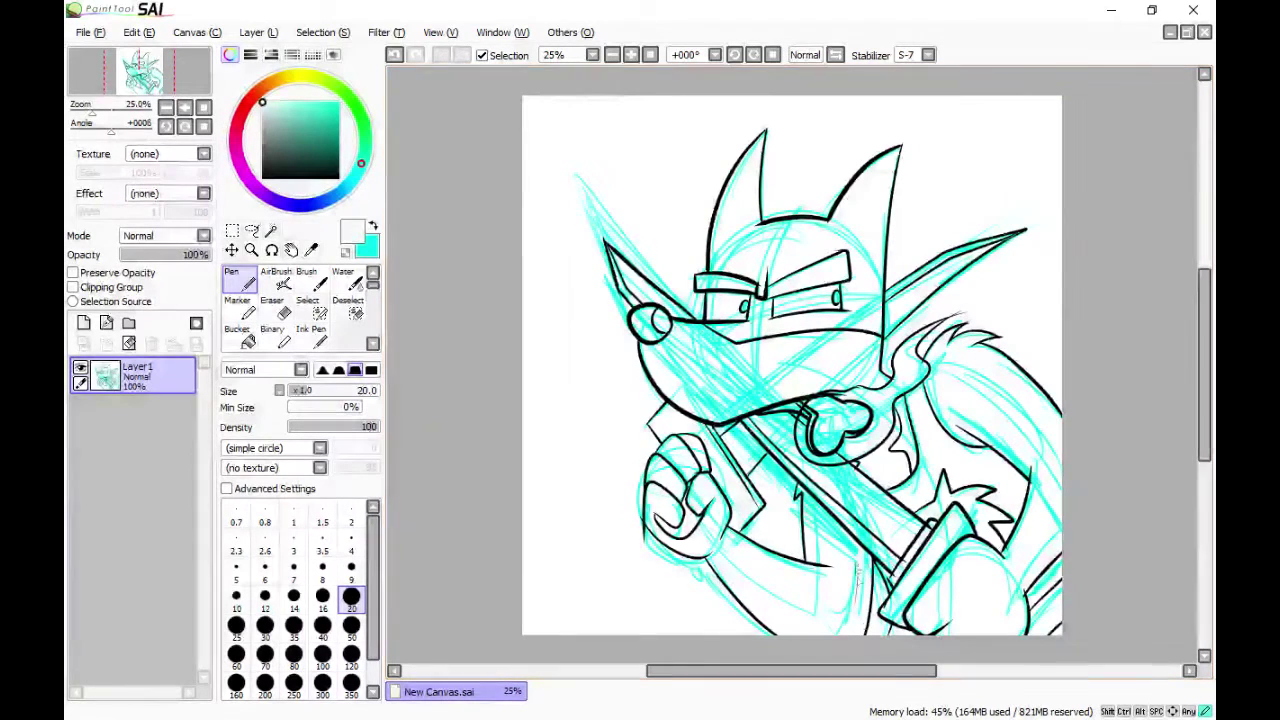
left_click_drag(865, 560, 857, 603)
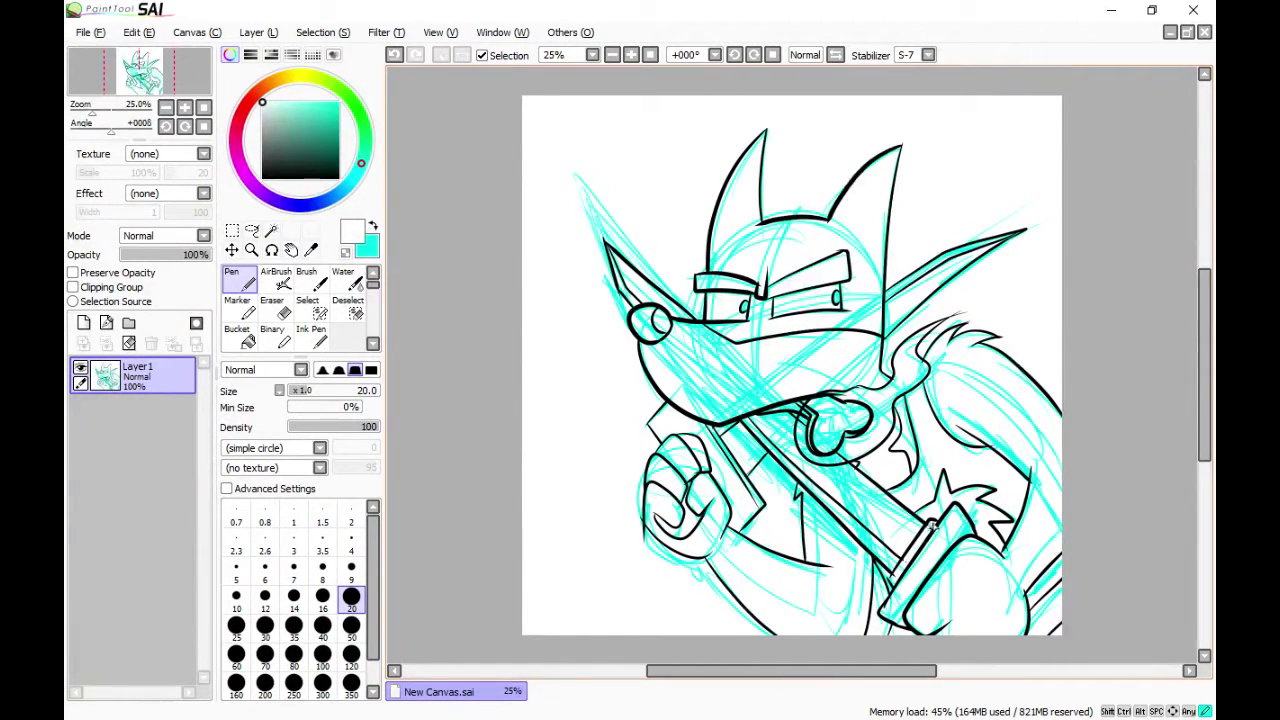
key("x")
left_click(374, 228)
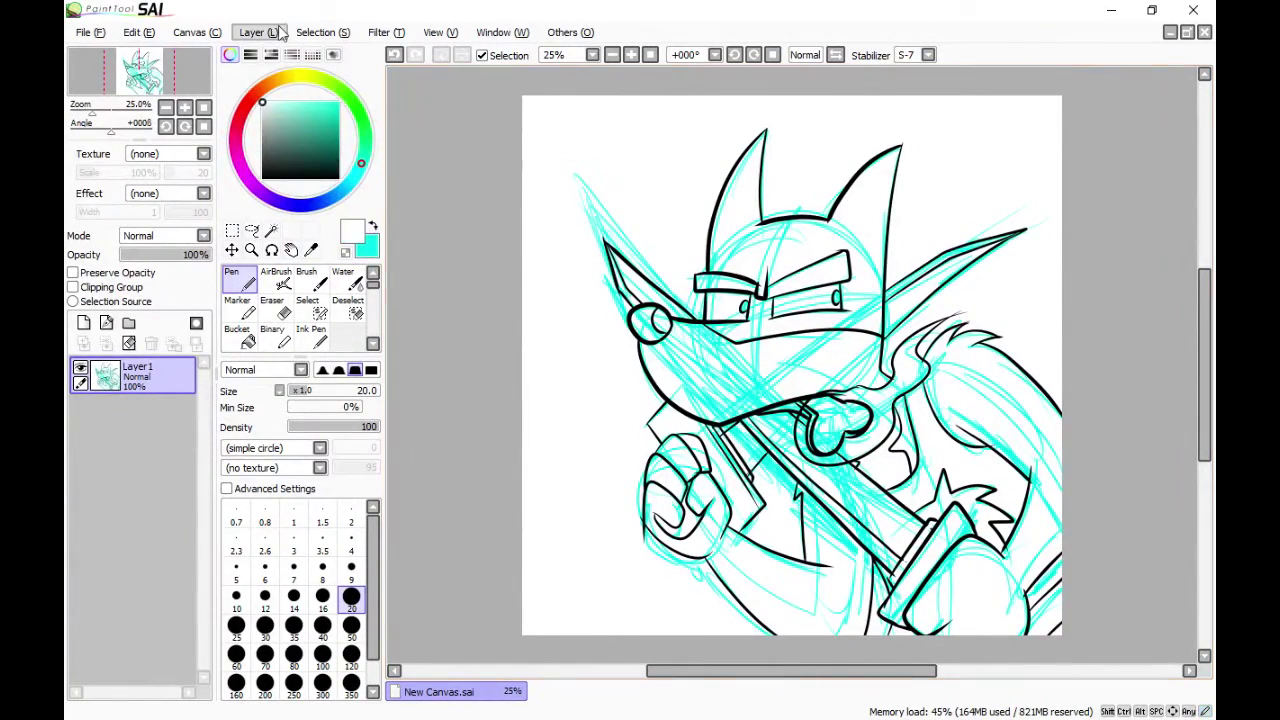
- Ink the lower edge of the guard beside the clenched fist in black and touch up the other guard's end in white
left_click(375, 225)
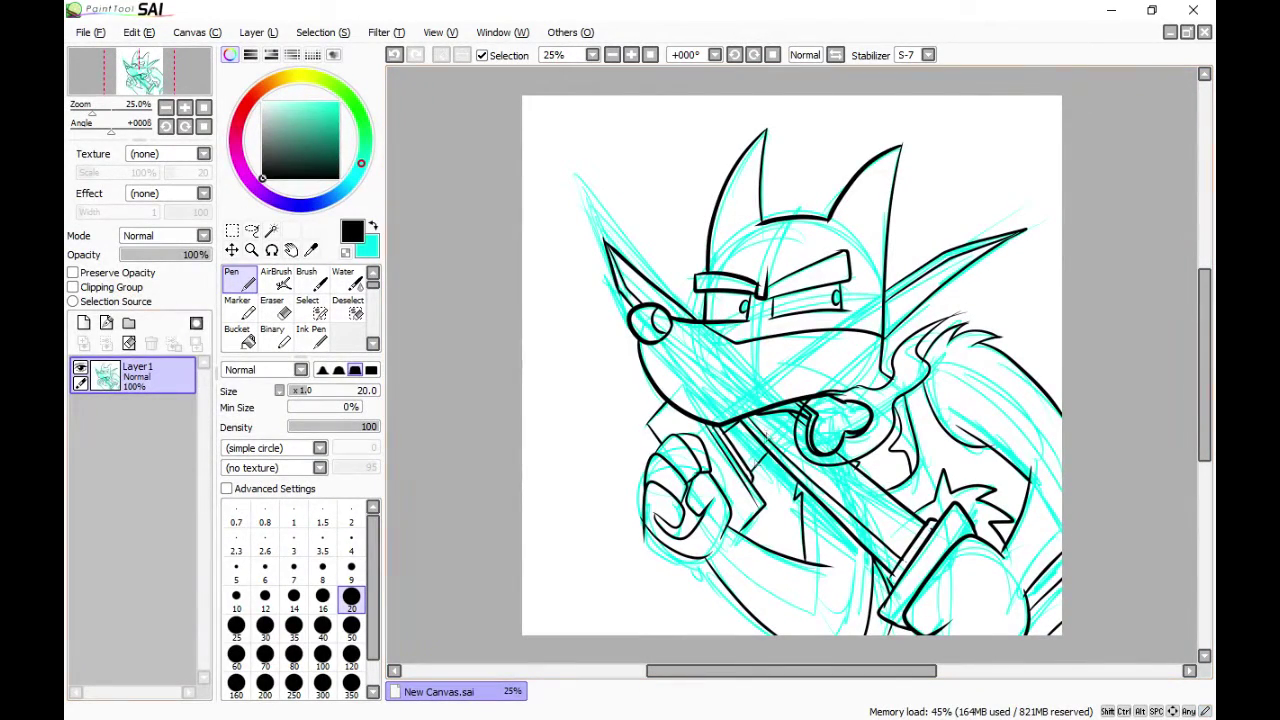
left_click_drag(762, 503, 732, 529)
left_click(374, 226)
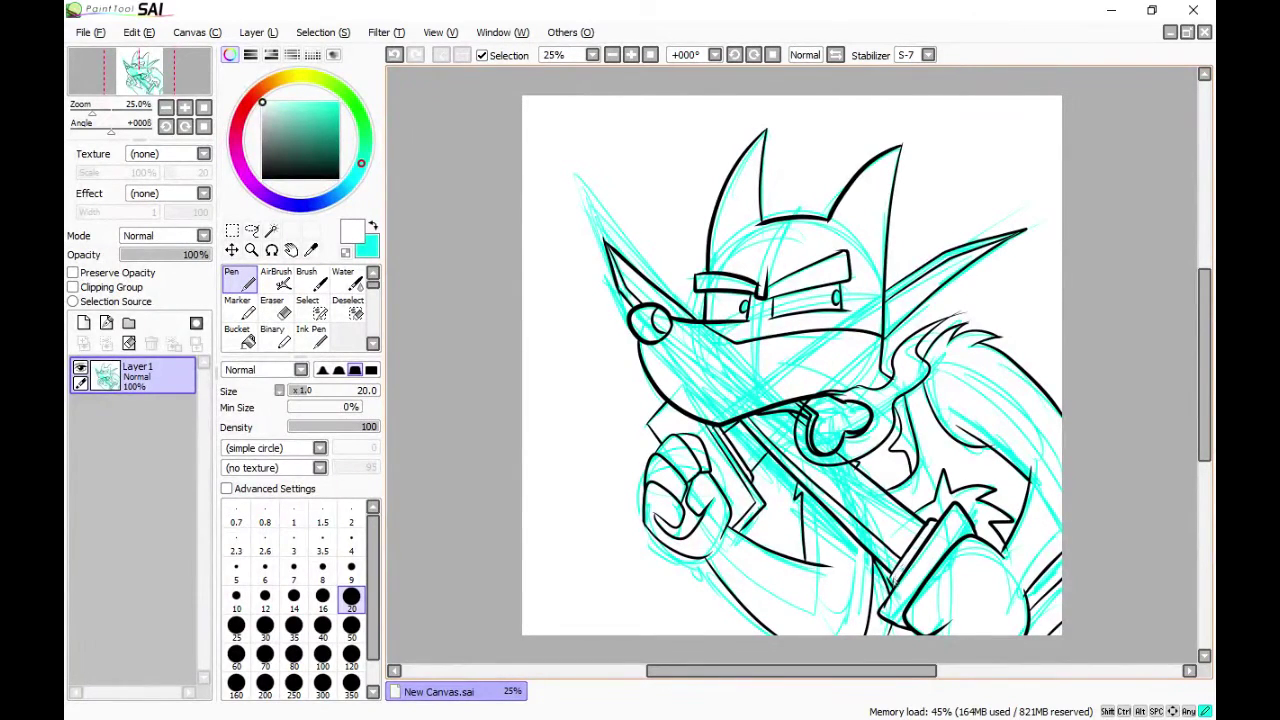
mouse_move(886, 604)
left_mouse_down()
mouse_move(886, 615)
mouse_move(898, 597)
left_mouse_up()
left_click_drag(266, 172, 203, 291)
left_click_drag(958, 518, 893, 610)
key("ctrl+z")
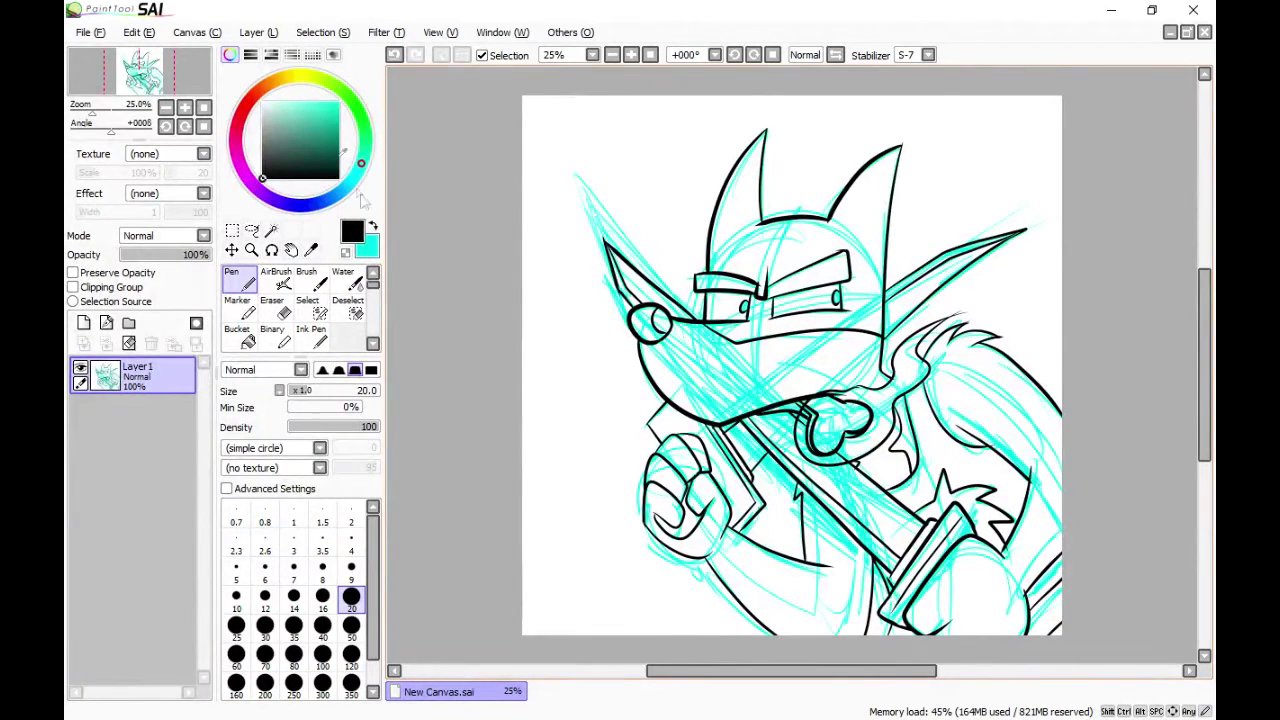
left_click(263, 103)
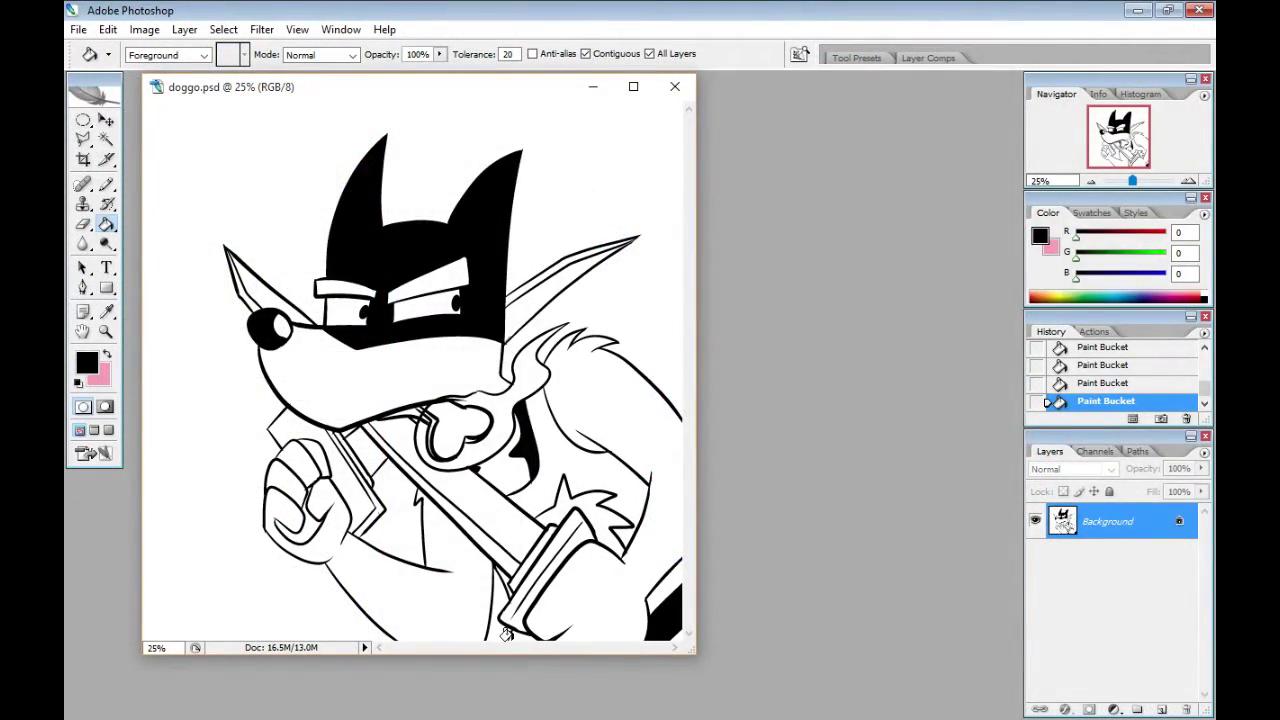
- In Photoshop, fill the heart-shaped tag grey and close the gap in the outline above it with black Pencil strokes
left_click(1043, 382)
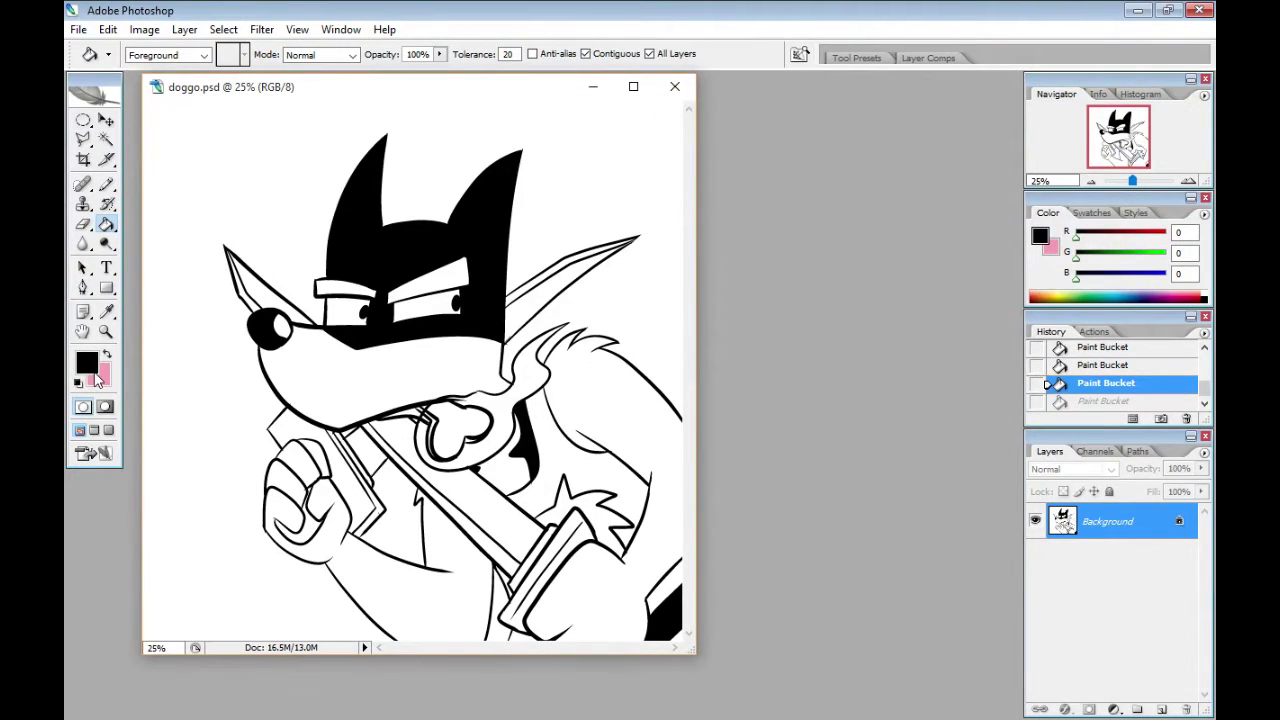
left_click(93, 370)
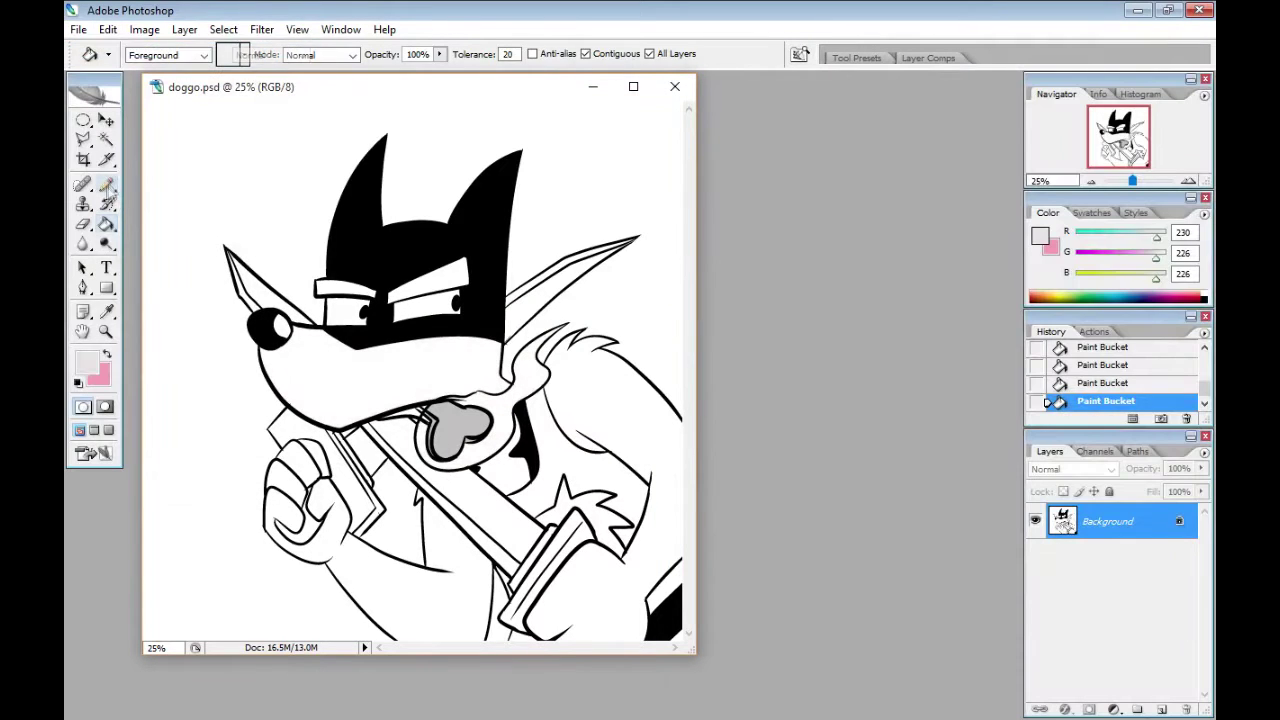
key("b")
key("shift+b")
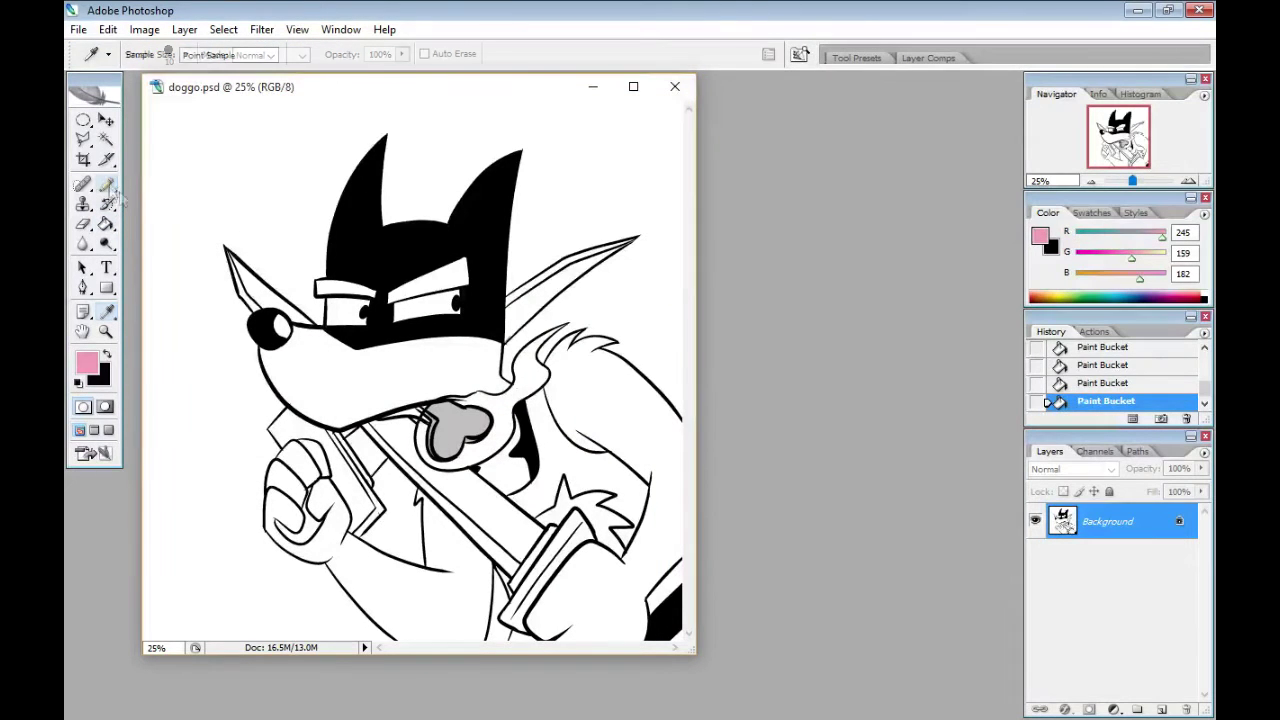
left_click(478, 391)
left_click(1105, 383)
key("x")
left_click_drag(474, 392, 483, 390)
left_click(479, 390)
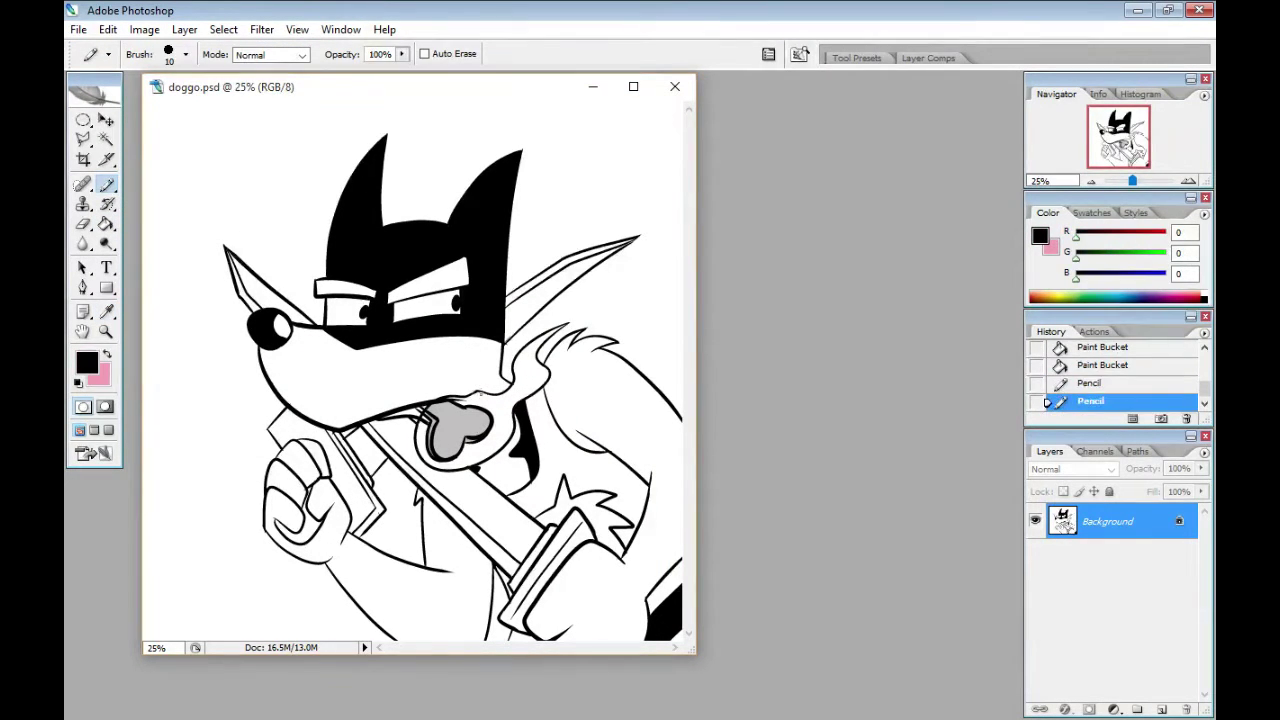
- Fill the wispy strap surrounding the heart-shaped tag with light grey (R 228, G 225, B 225)
key("i")
left_click(378, 403)
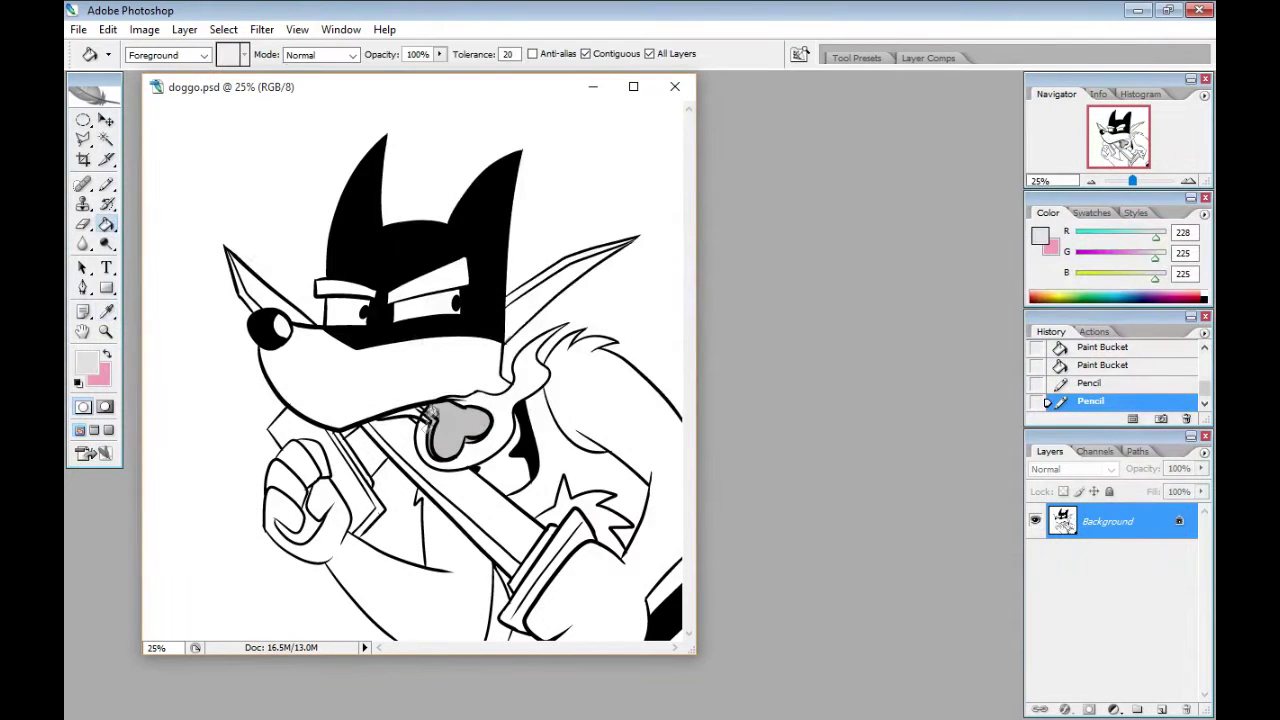
left_click(428, 414)
left_click(425, 418)
- Clean up the bump on the strap's upper outline with white Pencil dabs, redoing the last one
left_click(106, 332)
left_click(482, 384)
left_click(482, 384)
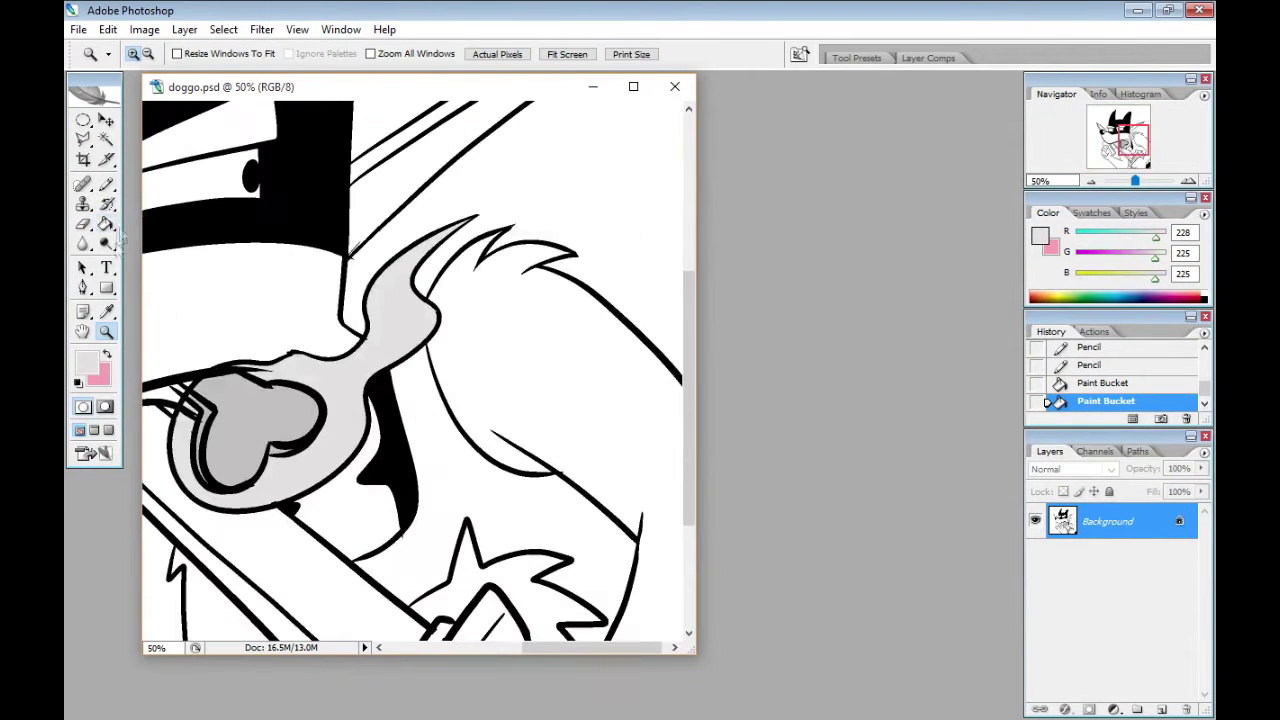
left_click(106, 312)
left_click(230, 310)
left_click(106, 184)
left_click(284, 349)
left_click(290, 350)
left_click(289, 354)
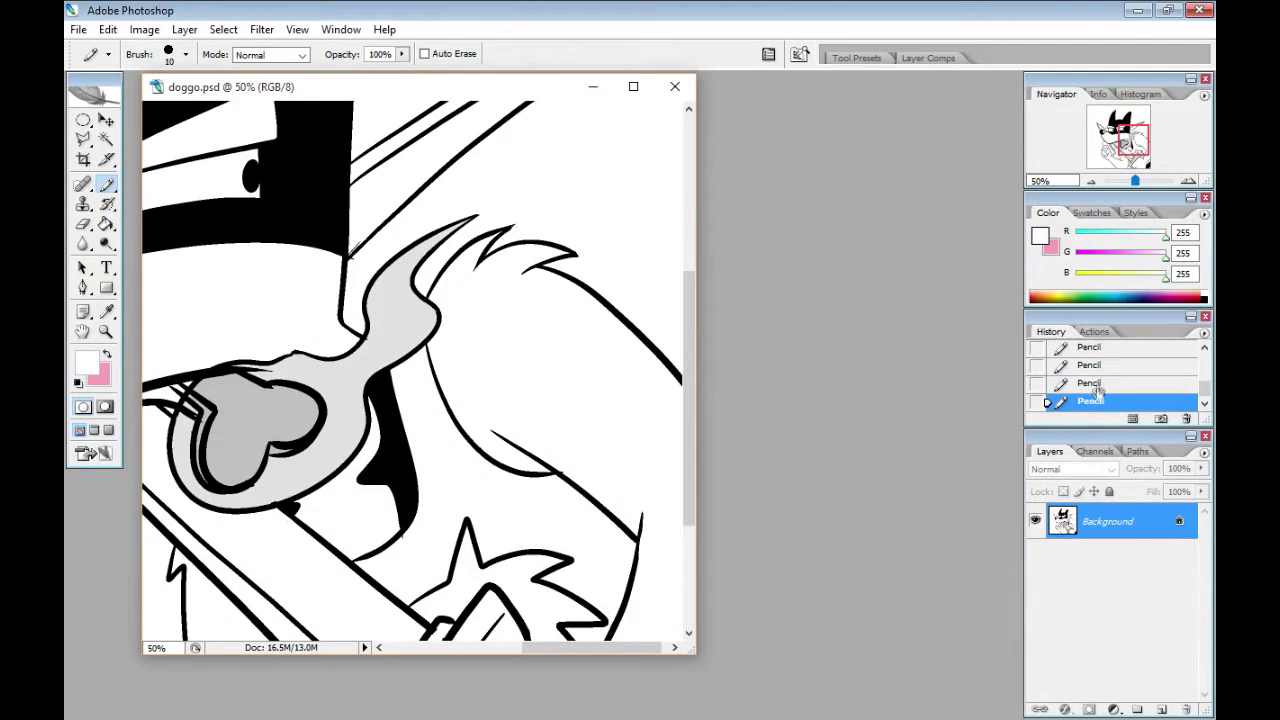
left_click(1097, 386)
left_click(289, 354)
scroll(313, 308, "down", 2)
- Fill the narrow bevel faces of both sword blades and their tips with pale blue (R 209, G 231, B 236)
left_click(106, 224)
left_click(87, 362)
left_click(243, 297)
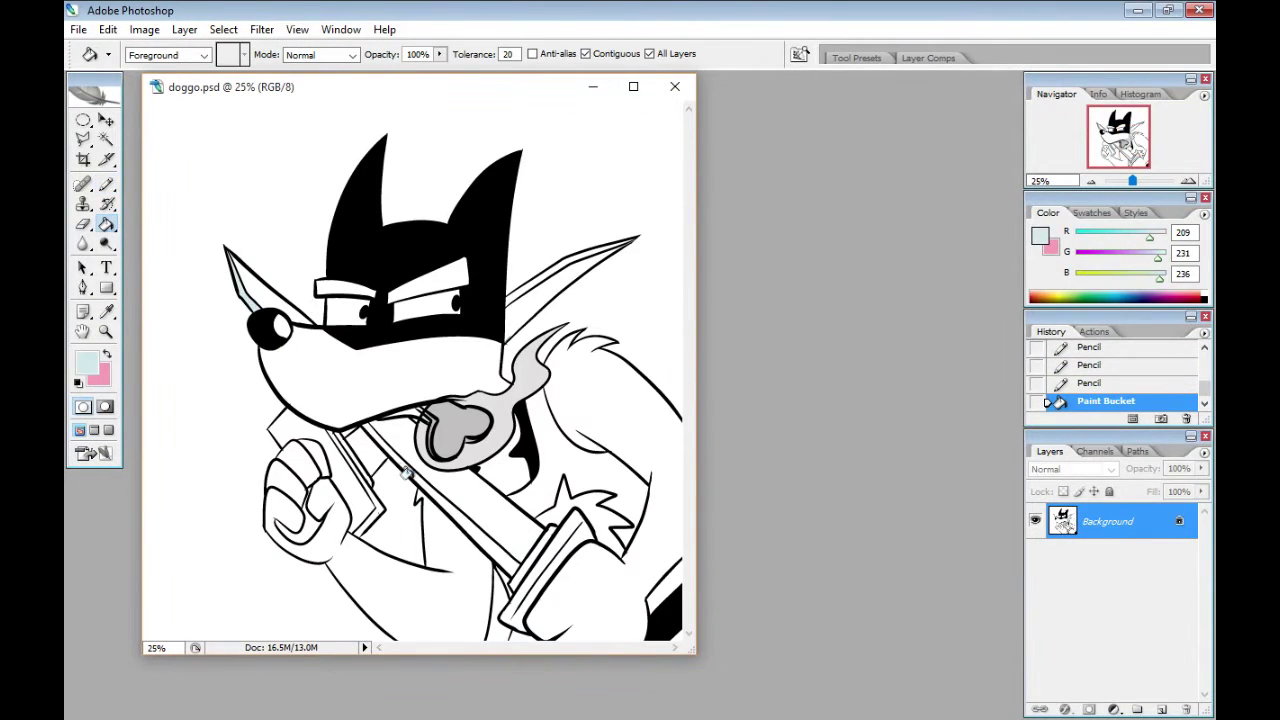
left_click(432, 492)
left_click(351, 433)
left_click(543, 269)
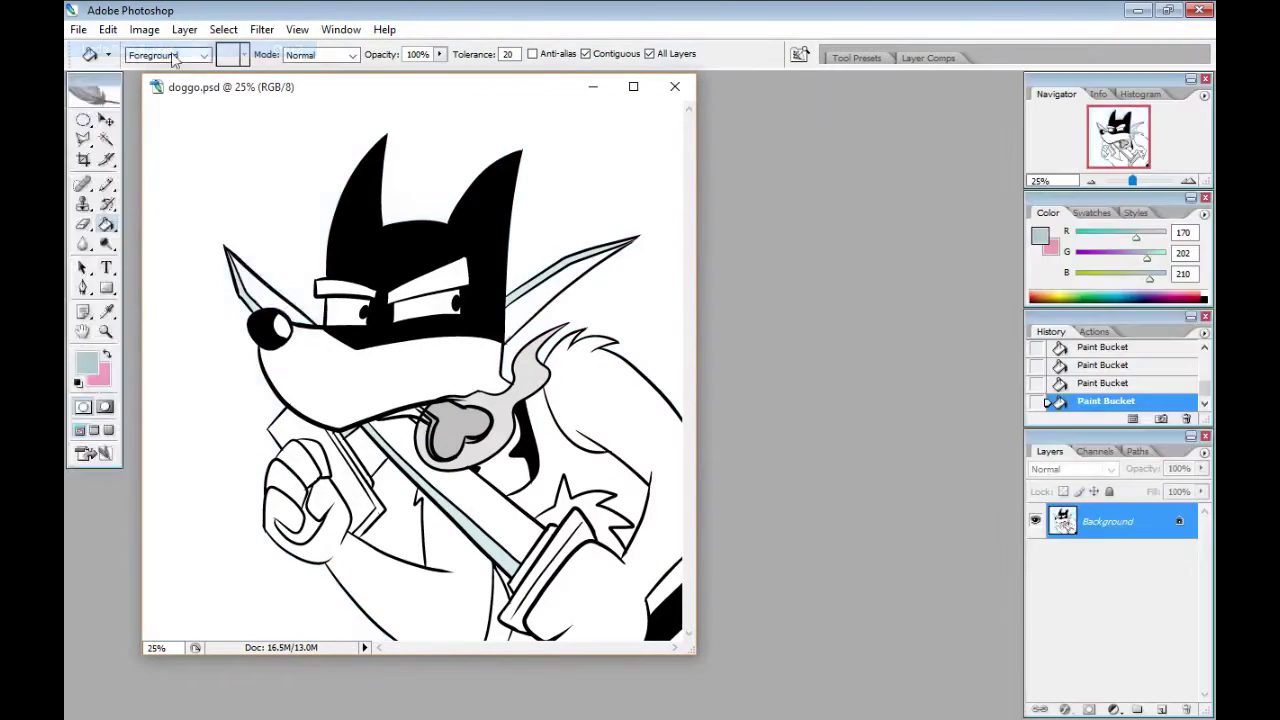
- Fill the wide faces of the blades and the tip beside the nose with grey-blue (R 170, G 202, B 210)
left_click(272, 294)
left_click(450, 480)
left_click(368, 450)
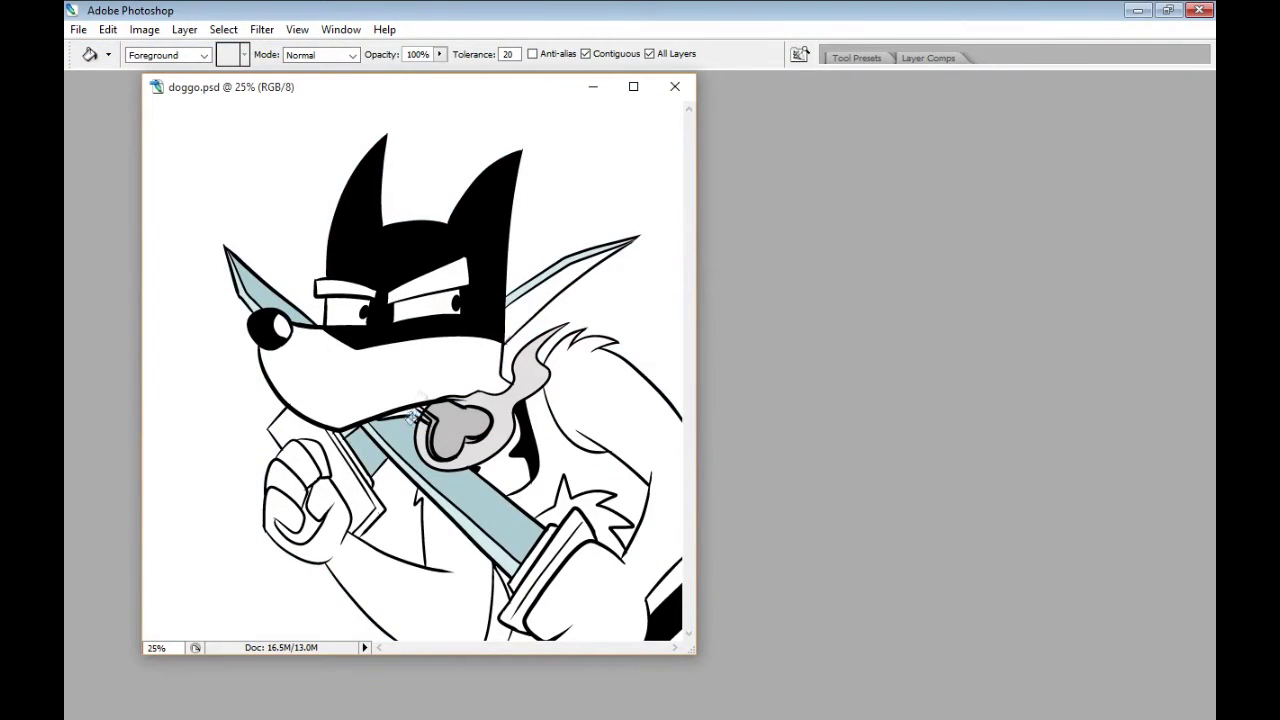
- Close the outline gap where the blade tip behind the head meets the cheek in black, and fill its lower face grey-blue
left_click(106, 331)
left_click(575, 292)
left_click(583, 325)
left_click(585, 359)
left_click(107, 354)
left_click(107, 312)
left_click(171, 303)
left_click(107, 184)
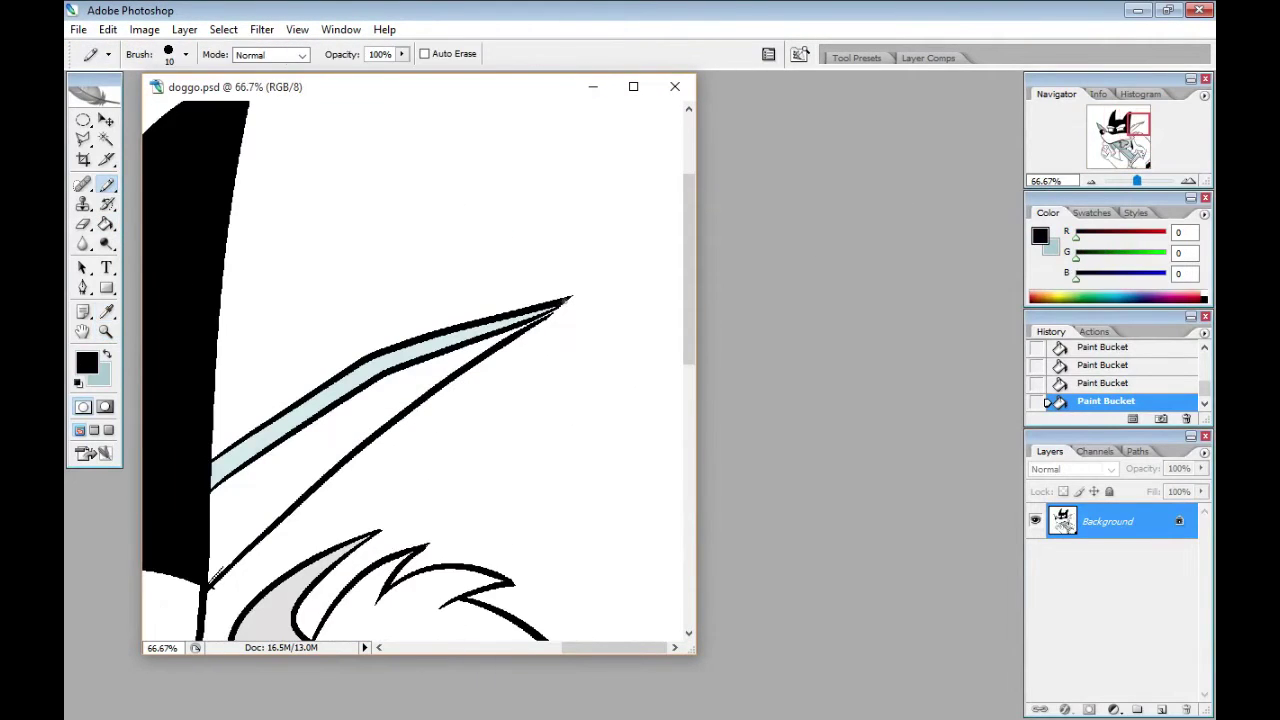
left_click(107, 354)
left_click(106, 224)
left_click(295, 441)
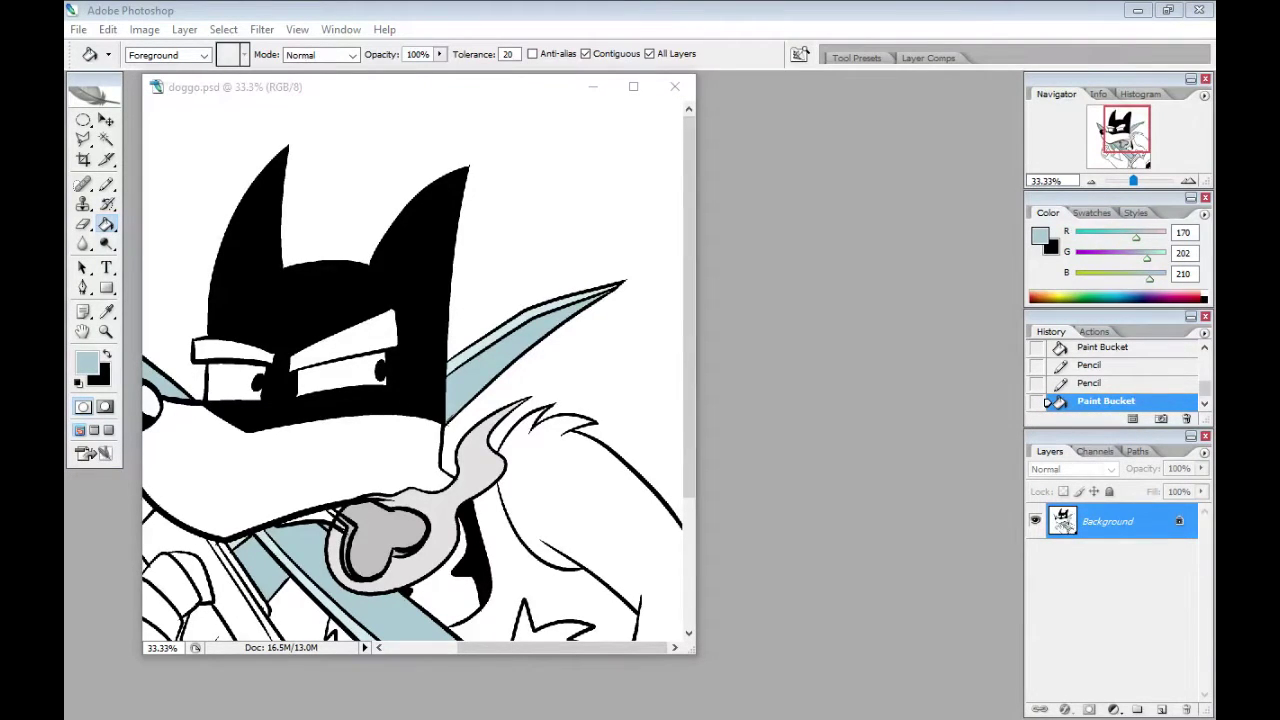
- Fill the small slivers between the jaw and the heart-shaped tag with brown (R 171, G 108, B 62)
key("Tab")
scroll(704, 510, "down", 3)
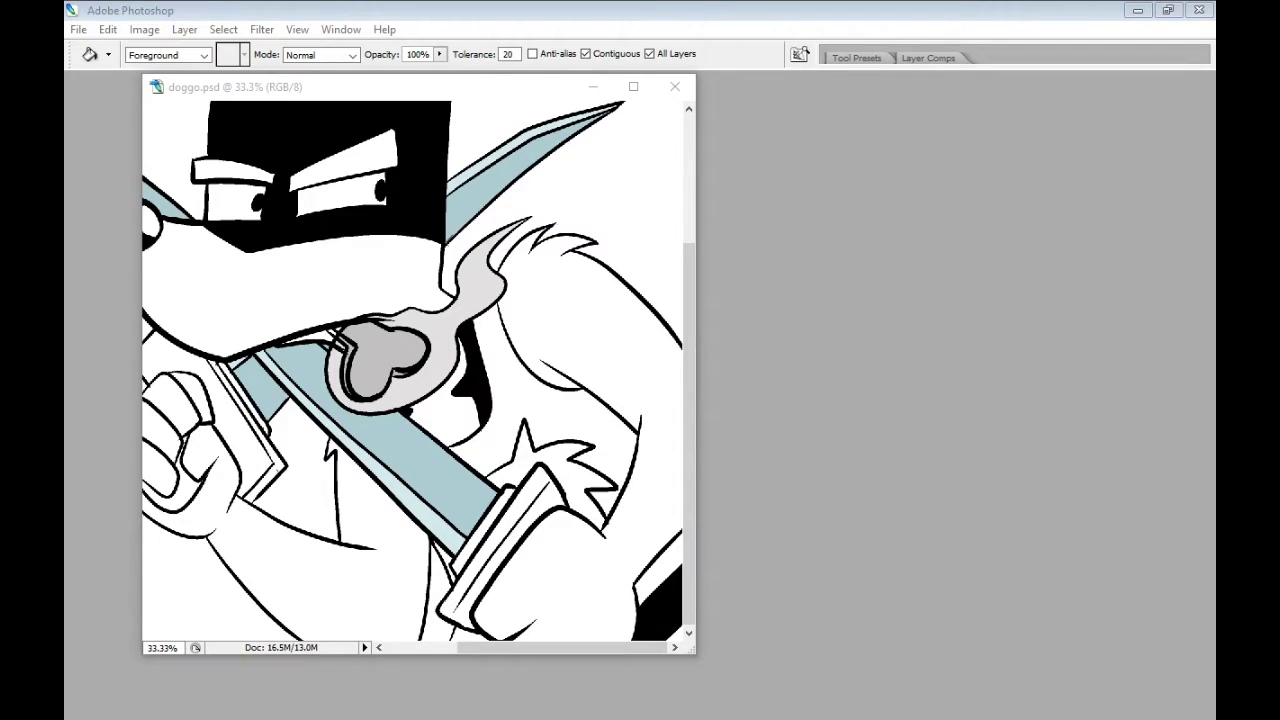
key("Tab")
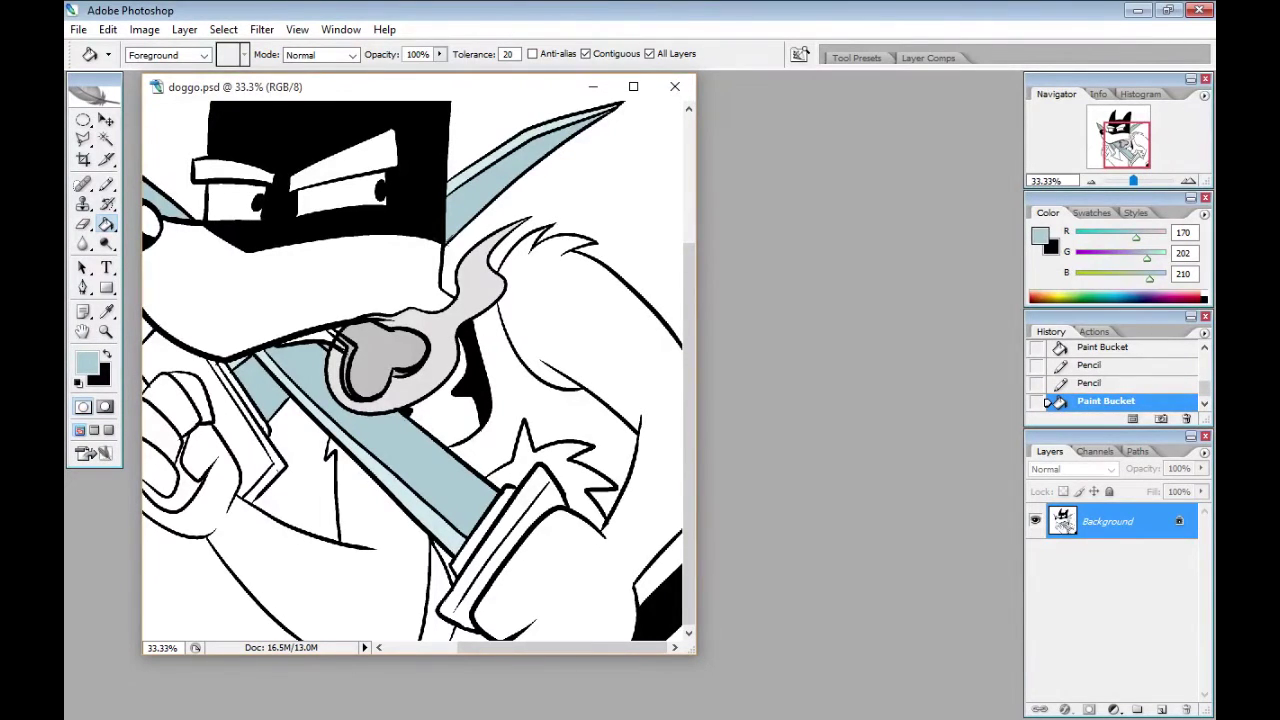
left_click(92, 360)
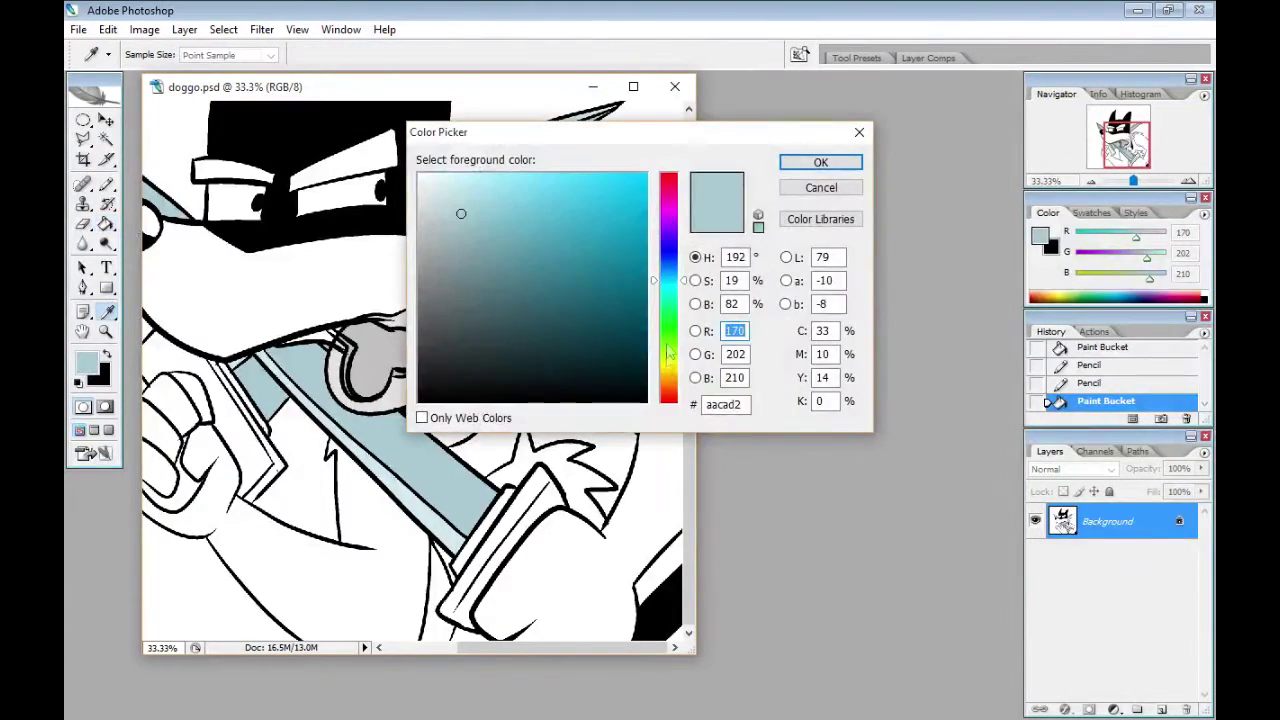
left_click(668, 382)
left_click(563, 248)
left_click(812, 164)
left_click(331, 329)
left_click(332, 353)
key("Tab")
key("Tab")
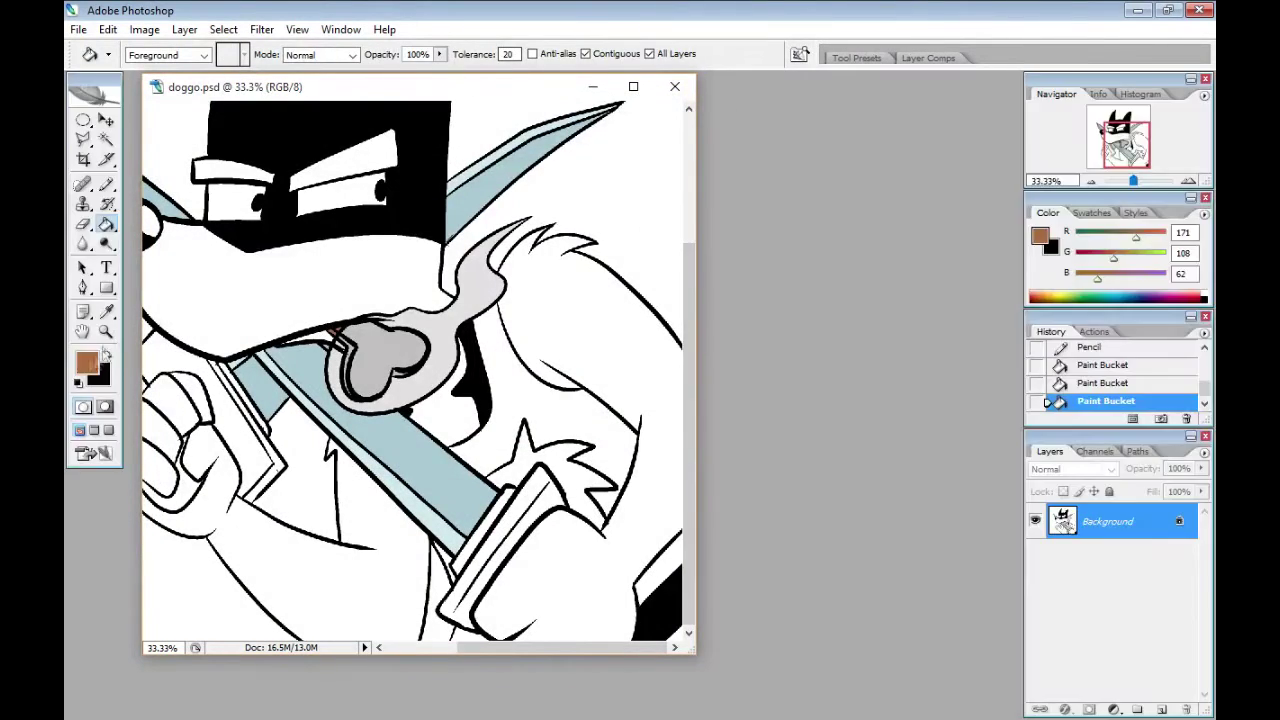
- Fill all visible parts of the character's tank top, including the slivers around the sword guard, with pink (R 250, G 191, B 241)
left_click(88, 362)
left_click(669, 206)
left_click(472, 178)
left_click(817, 163)
key("Tab")
left_click(551, 411)
left_click(549, 466)
left_click(444, 562)
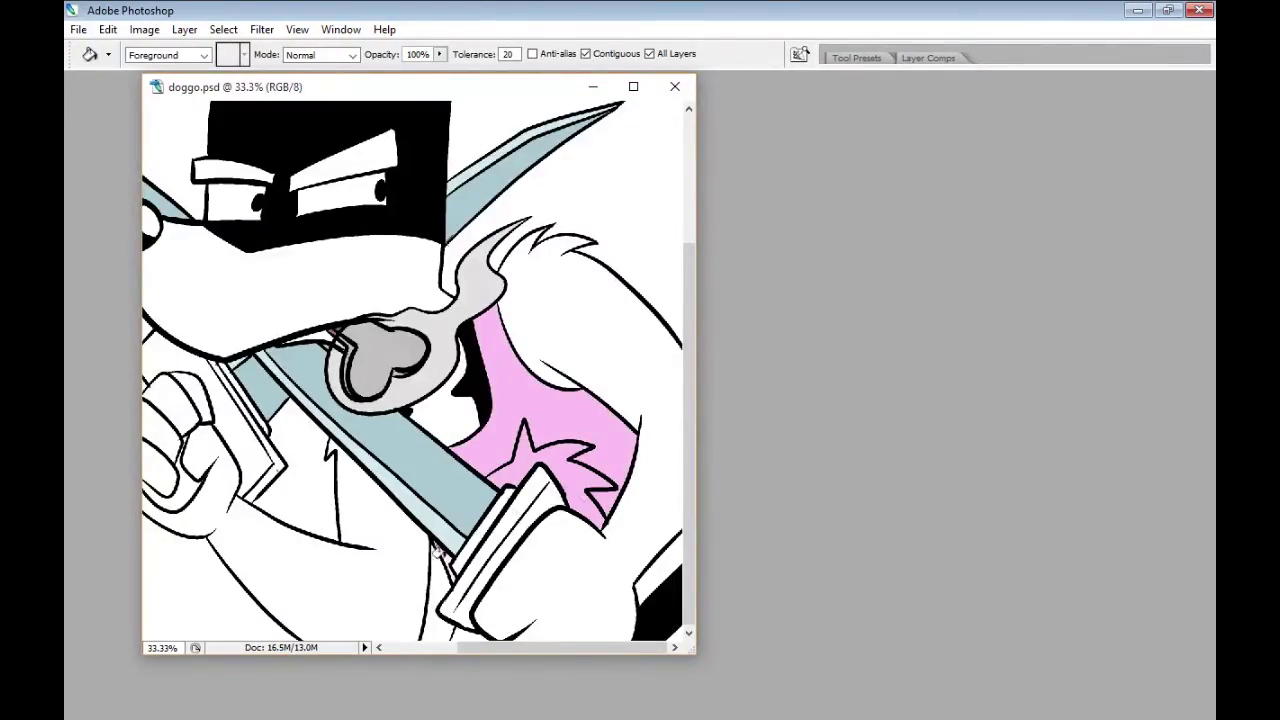
left_click(662, 567)
left_click(466, 632)
key("Tab")
- Recolour the star and zigzag lines on the tank top white, using a Magic Wand selection of the black linework and white Pencil strokes
left_click(106, 139)
left_click(236, 132)
left_click(106, 311)
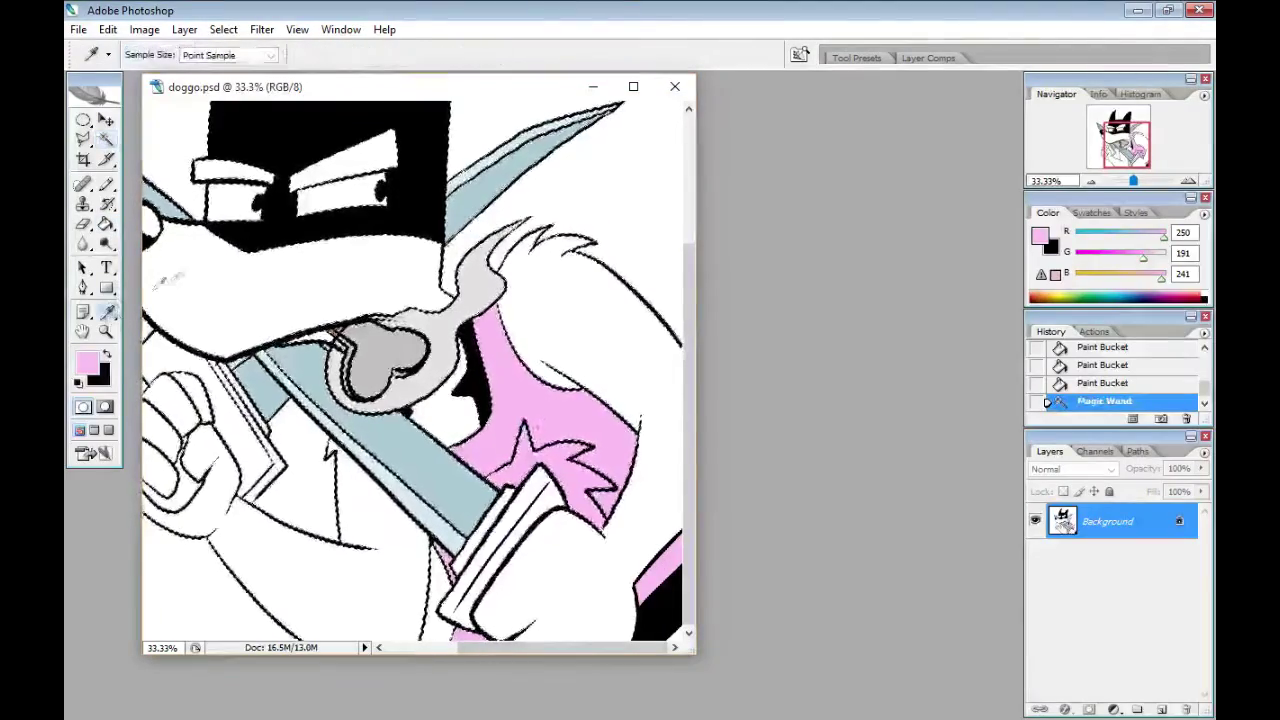
left_click(225, 285)
left_click(106, 184)
left_click_drag(502, 312, 534, 372)
left_click_drag(597, 519, 608, 524)
left_click(106, 224)
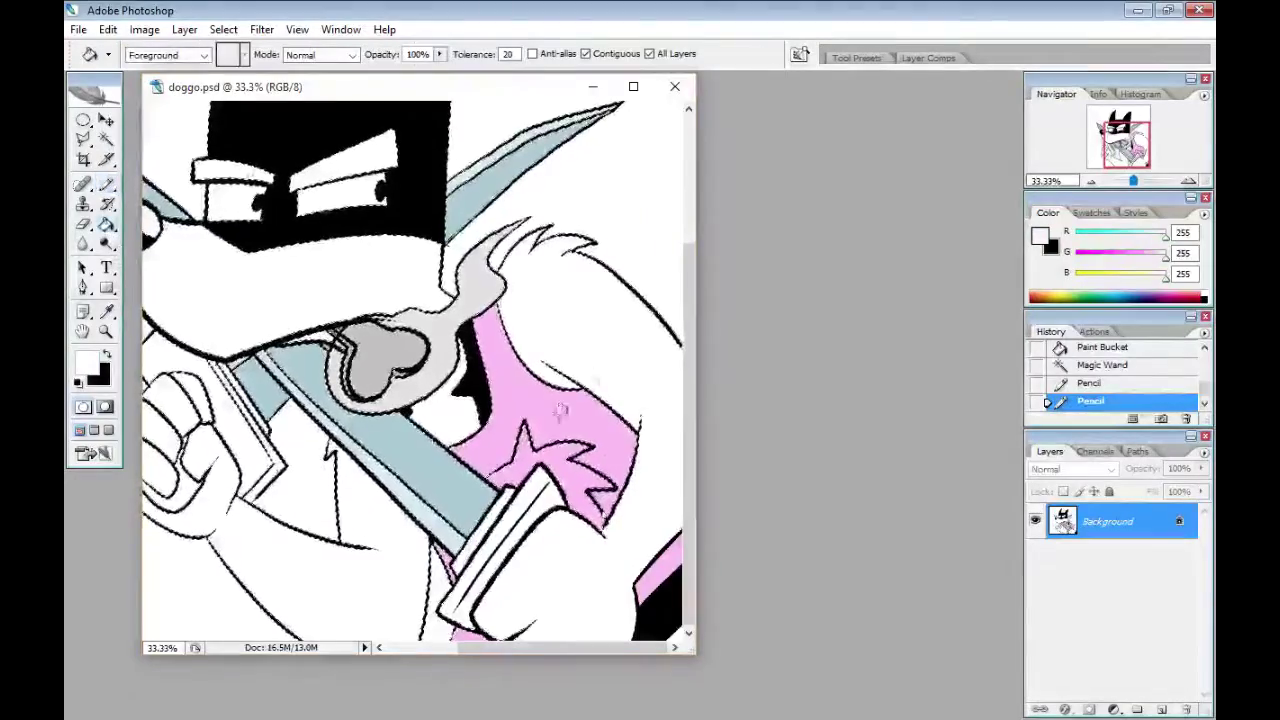
left_click(556, 442)
left_click(223, 30)
left_click(199, 67)
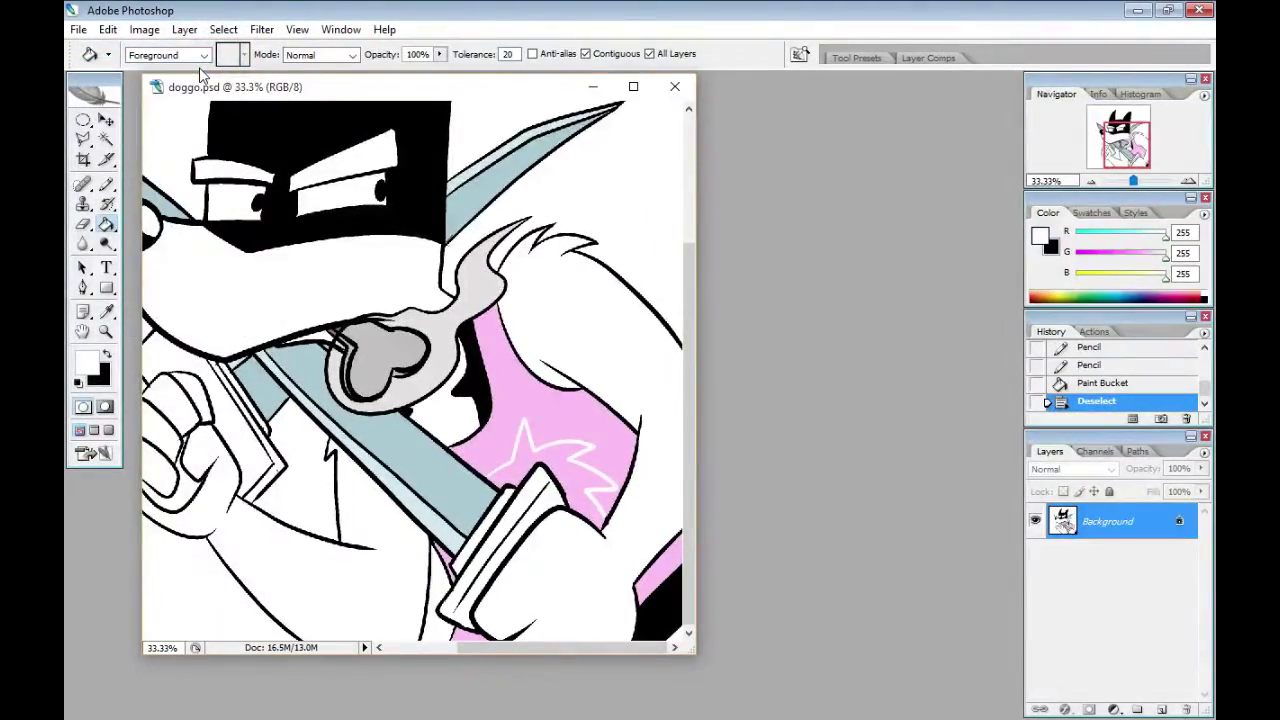
- Choose a gold colour and fill the inner guard strips next to the blades on both swords
left_click(87, 362)
left_click(669, 375)
left_click(555, 234)
left_click(820, 162)
key("Tab")
left_click(476, 540)
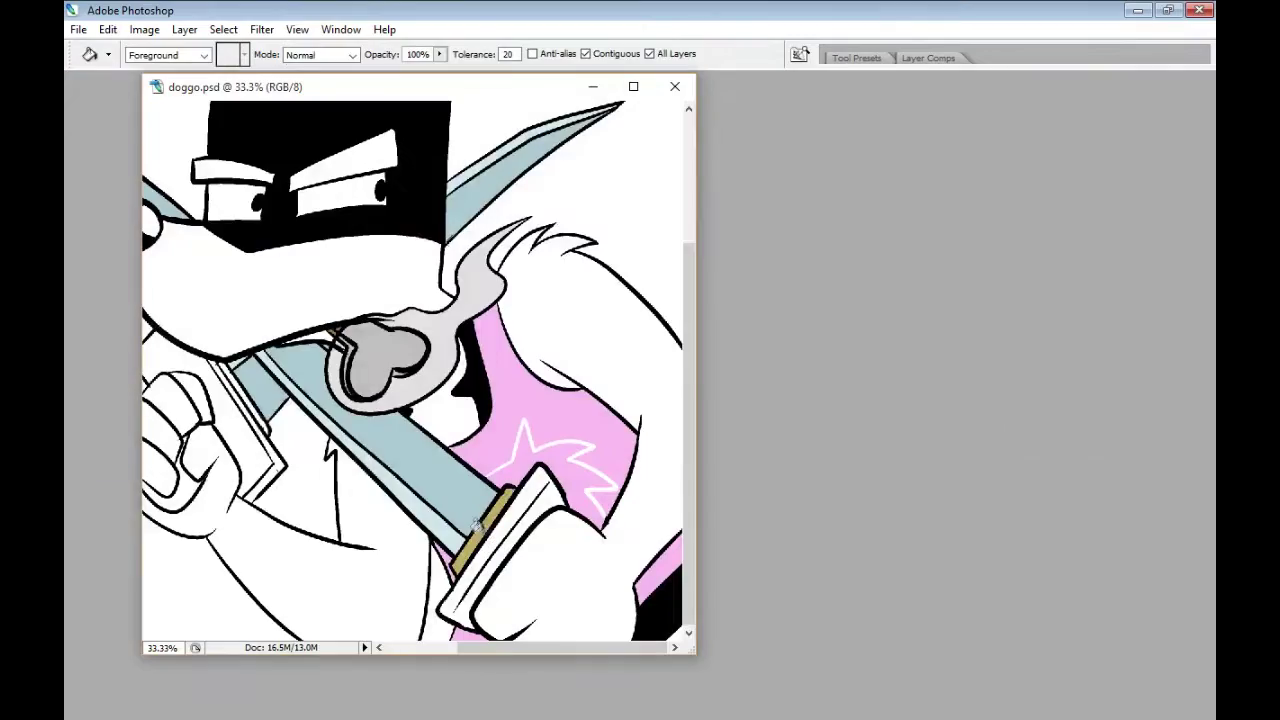
left_click(250, 408)
- Fill the outer edge of the guard beside the clenched fist with a darker gold (R 158, G 130, B 55)
key("Tab")
left_click(87, 362)
left_click(568, 260)
left_click(820, 162)
key("Tab")
left_click(266, 479)
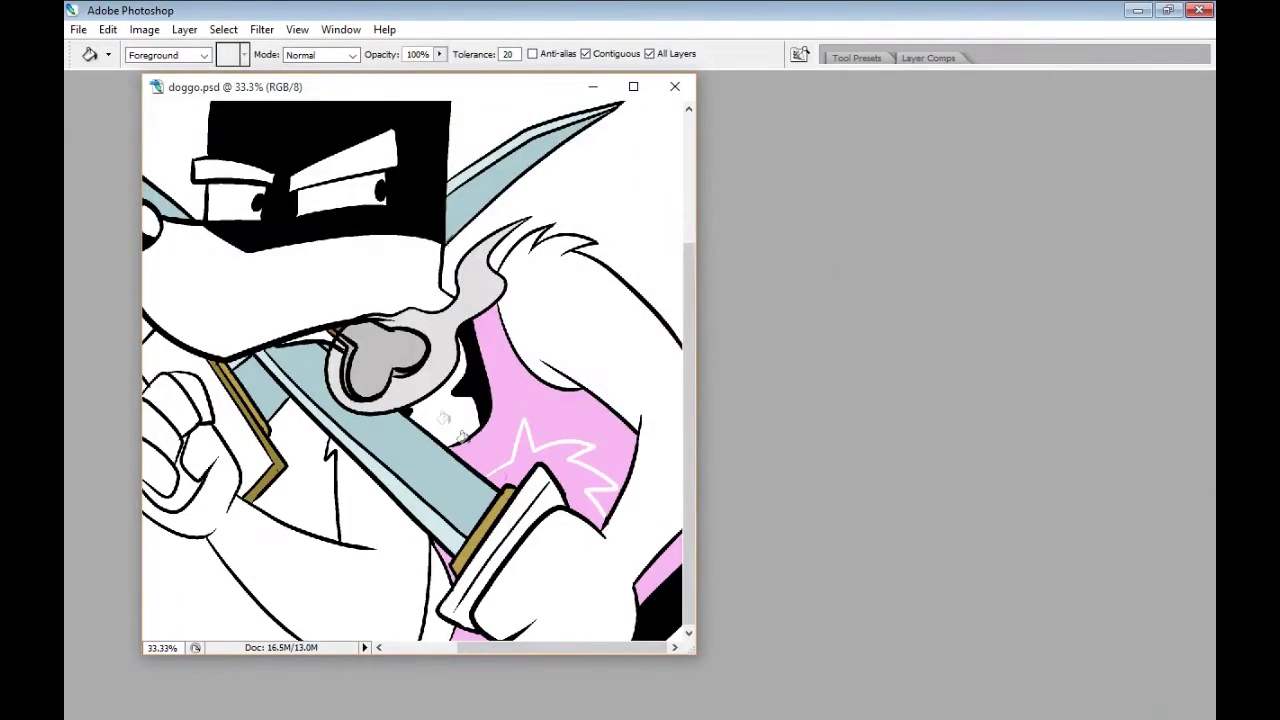
- Fill the outer edge of the front sword's guard with the same gold, using a Magic Wand selection and Pencil strokes
key("Tab")
left_click(106, 139)
left_click(503, 548)
left_click(106, 184)
left_click_drag(550, 476, 537, 502)
left_click_drag(474, 590, 460, 617)
left_click(106, 224)
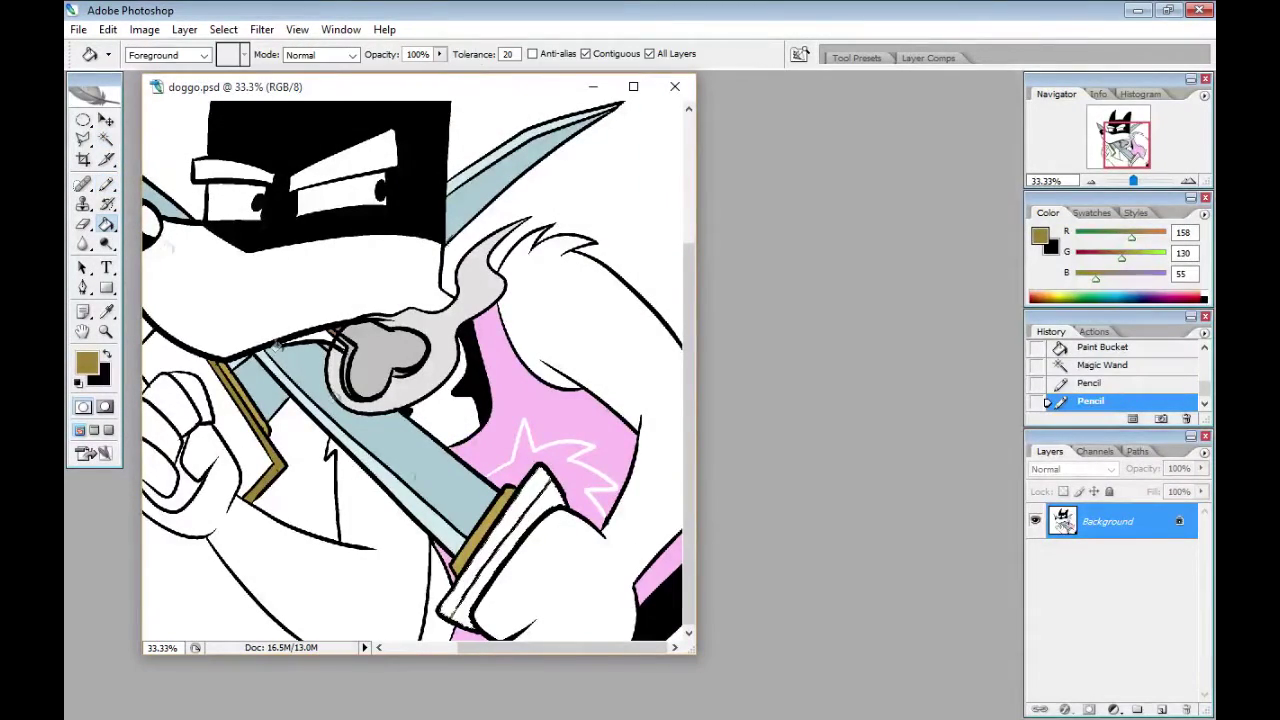
left_click(500, 545)
- Clear the selection and fill the remaining guard faces and the handle inside the fist with dark gold (R 127, G 102, B 34)
left_click(87, 362)
left_click(586, 288)
left_click(820, 162)
left_click(224, 30)
left_click(205, 66)
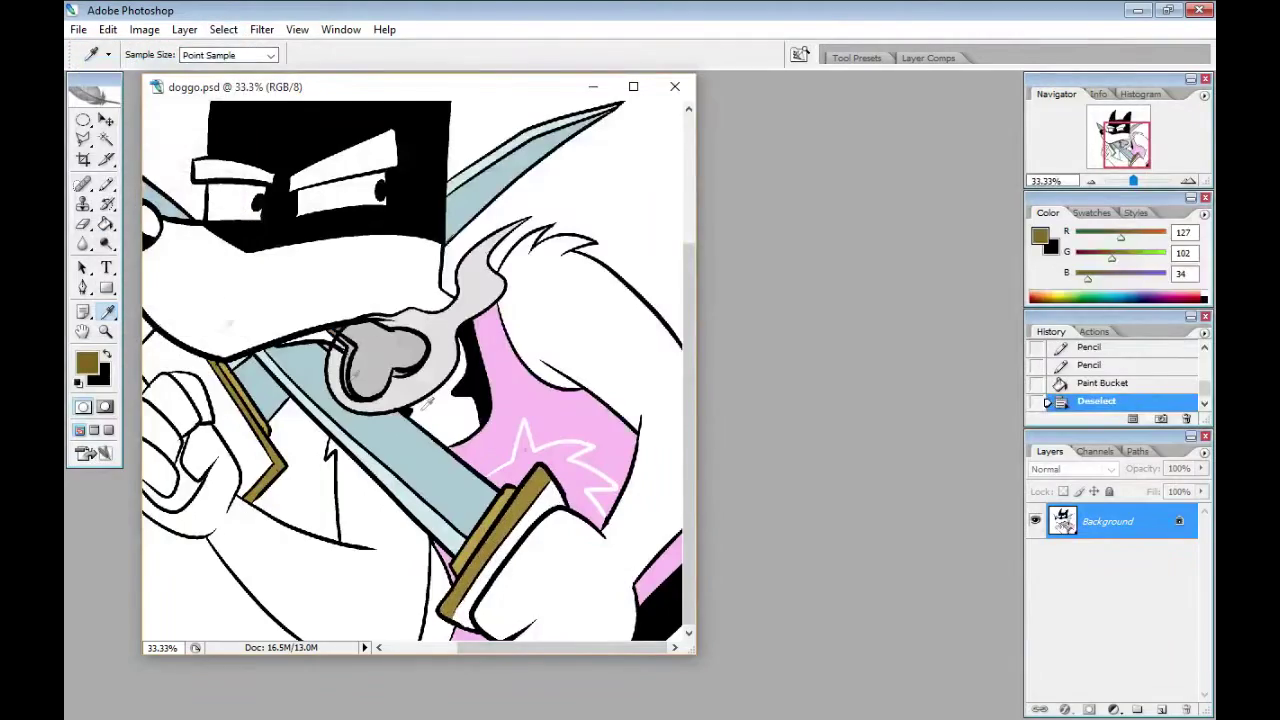
left_click(106, 224)
left_click(512, 530)
left_click(228, 415)
left_click(180, 492)
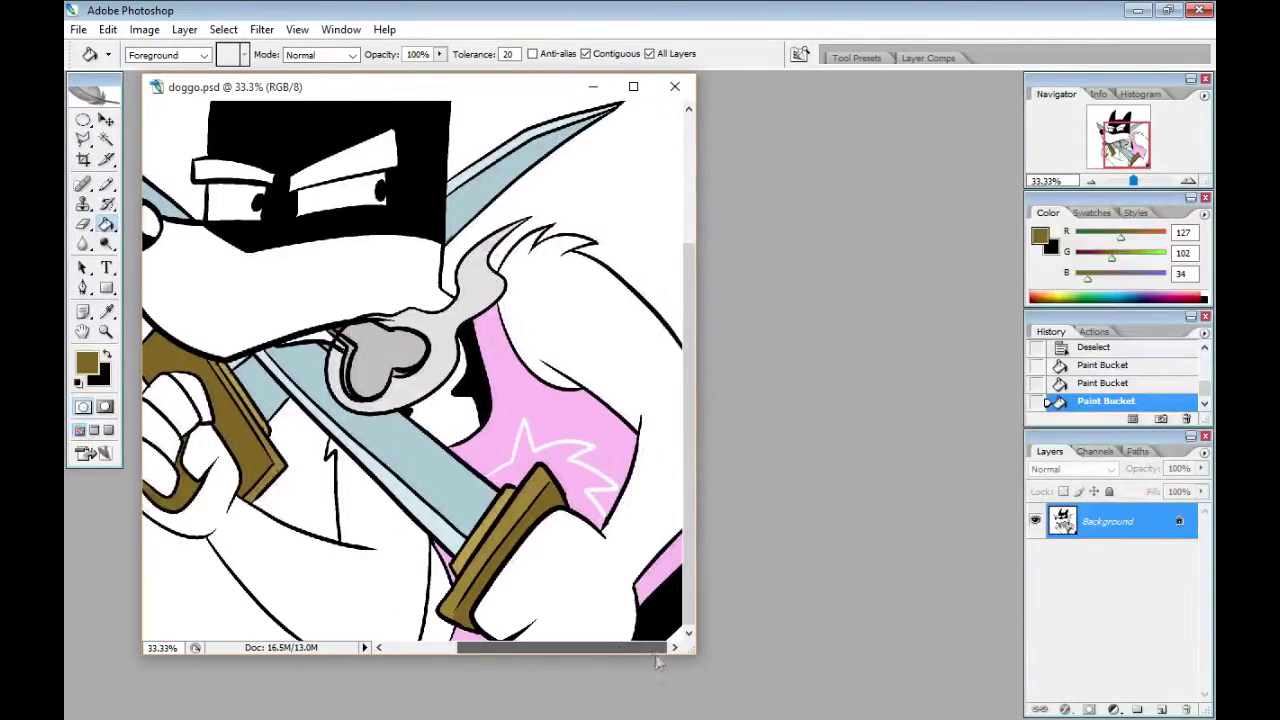
- Convert the background into a regular layer and add a new empty layer beneath it
key("ctrl+minus")
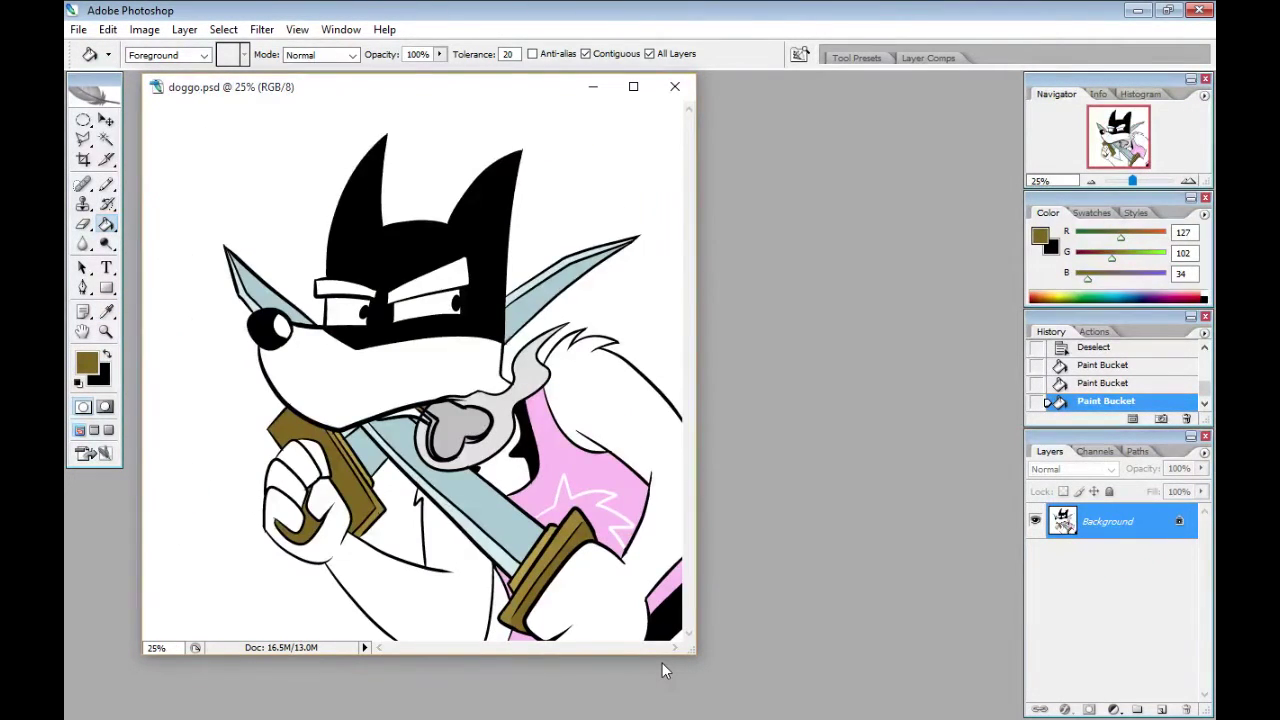
double_click(1150, 525)
key("Return")
left_click(1161, 709)
left_click_drag(1115, 521, 1137, 563)
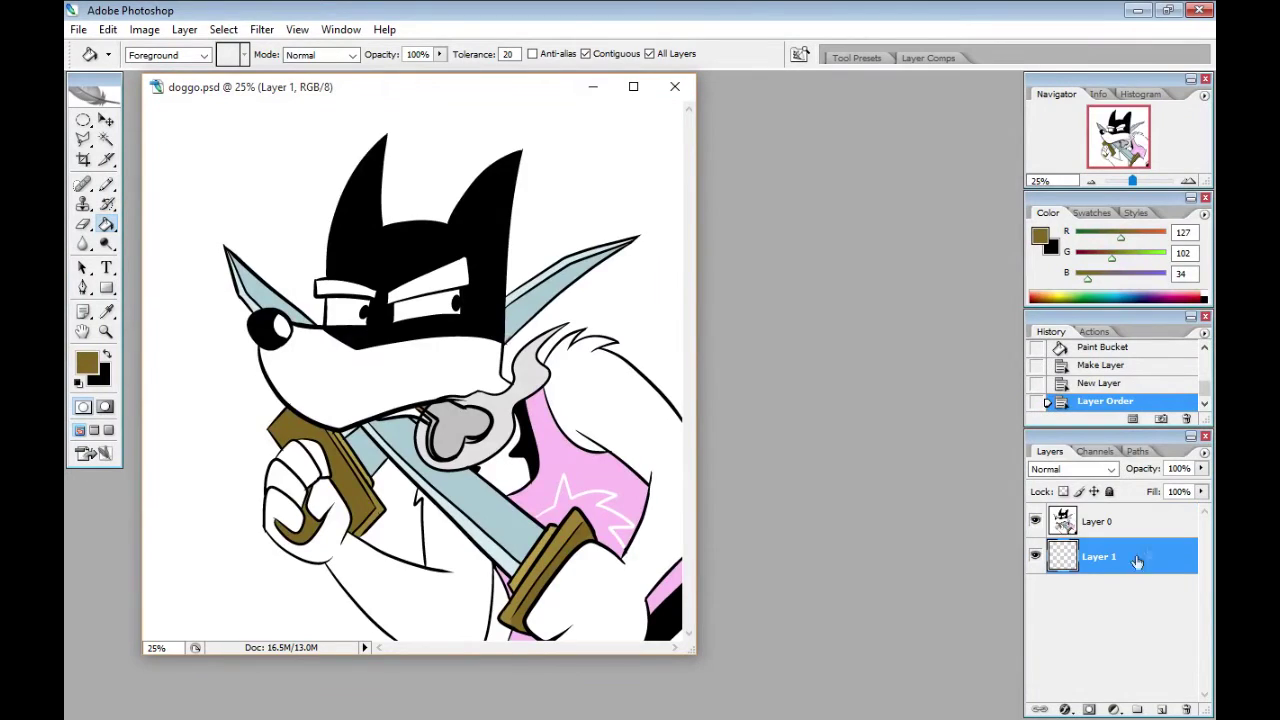
- Fill the new bottom layer with black while the character layer is hidden, and show the character layer again
left_click(1035, 521)
key("x")
left_click(366, 245)
left_click(1110, 521)
left_click(1035, 521)
- Delete the white background around the character and between the arm and torso using the Magic Wand
key("w")
left_click(657, 325)
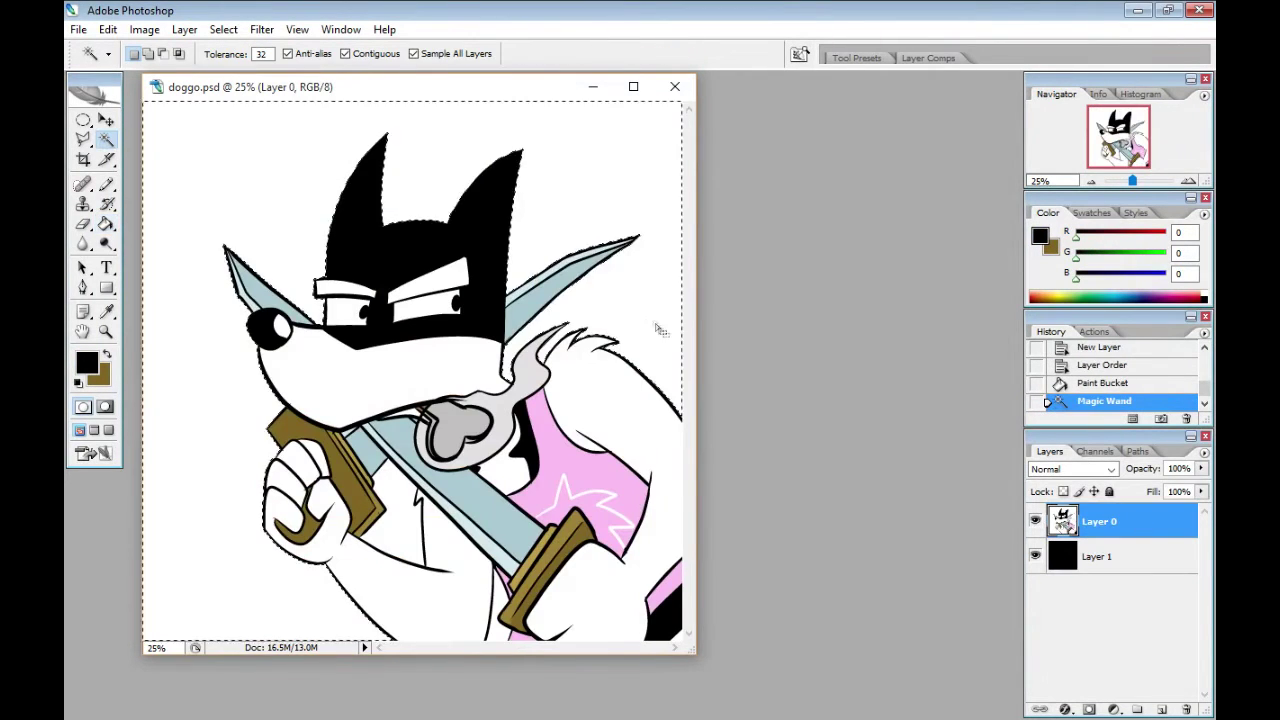
key("Delete")
left_click(402, 522)
key("Delete")
- Apply a white Outer Glow to the character layer as a solid border and clear the selection
right_click(1045, 520)
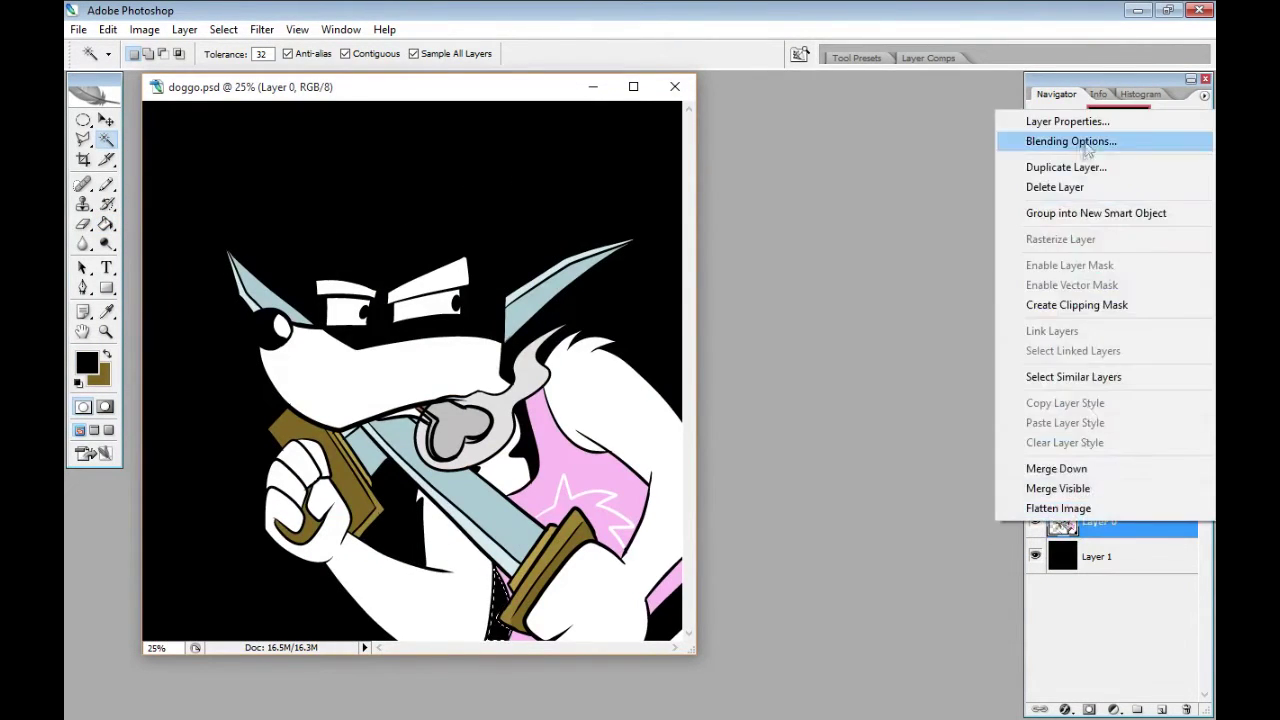
left_click(1070, 137)
left_click(640, 149)
left_click(768, 154)
left_click(420, 175)
left_click(820, 162)
left_click_drag(868, 115, 895, 116)
mouse_move(802, 224)
left_mouse_down()
mouse_move(895, 226)
mouse_move(814, 246)
left_mouse_up()
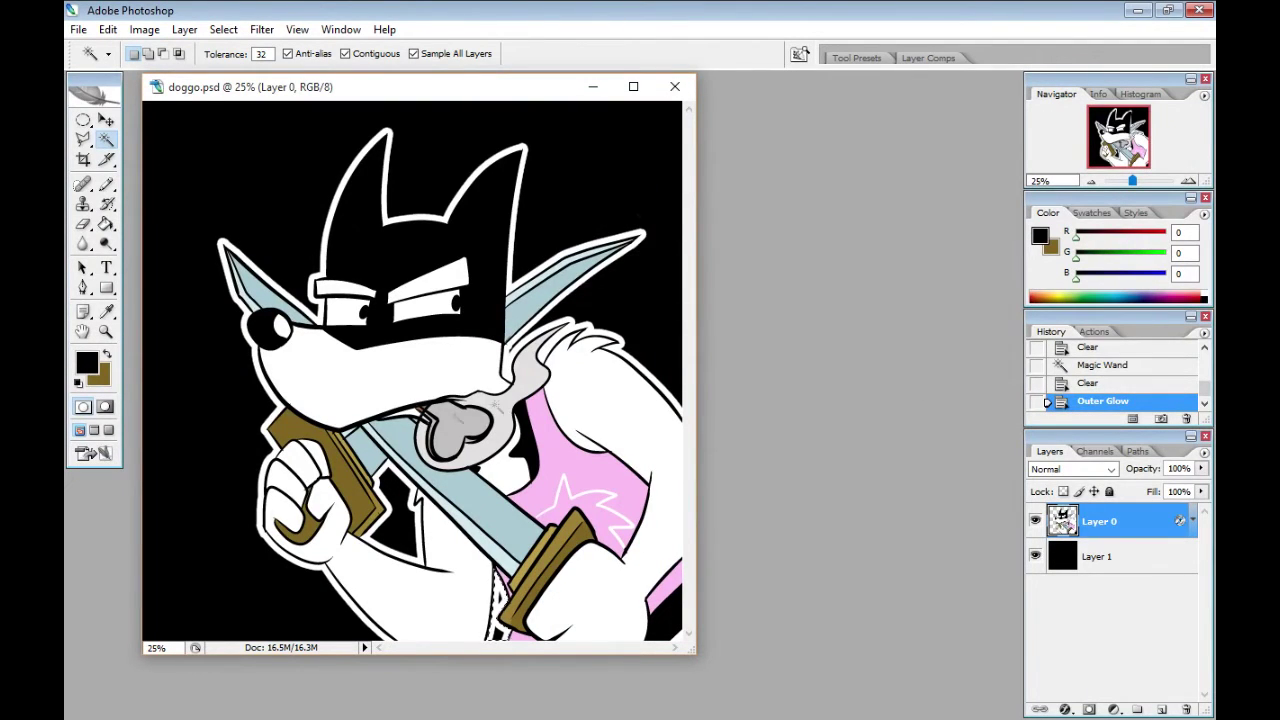
left_click(223, 30)
left_click(212, 67)
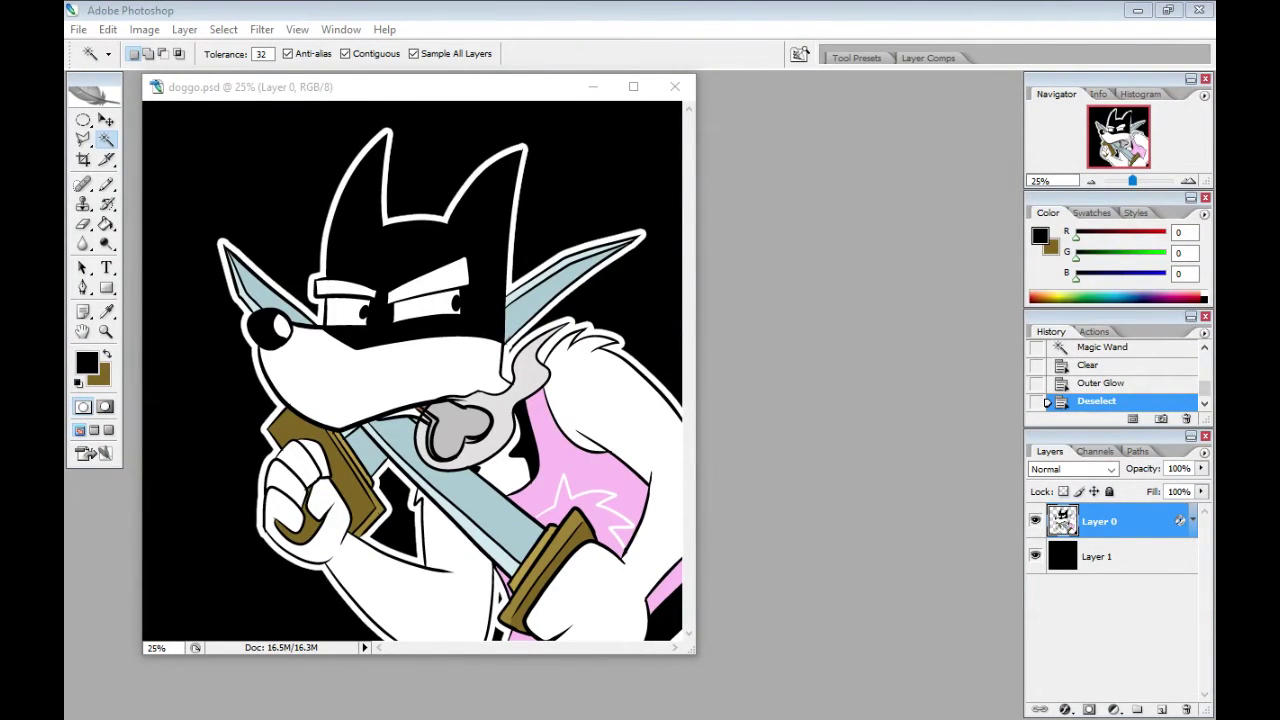
- Fill the small area at the drawing's lower-right corner with light yellow (R 251, G 252, B 145) using the Paint Bucket
left_click(546, 17)
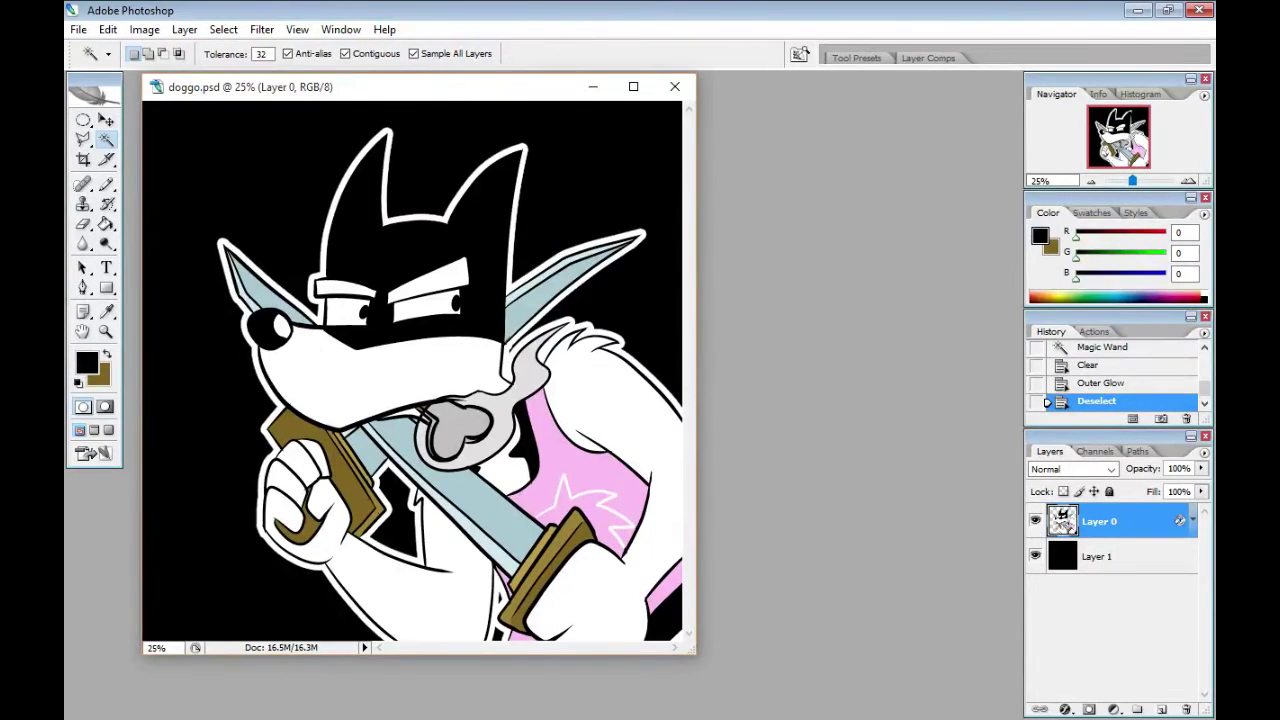
left_click(87, 362)
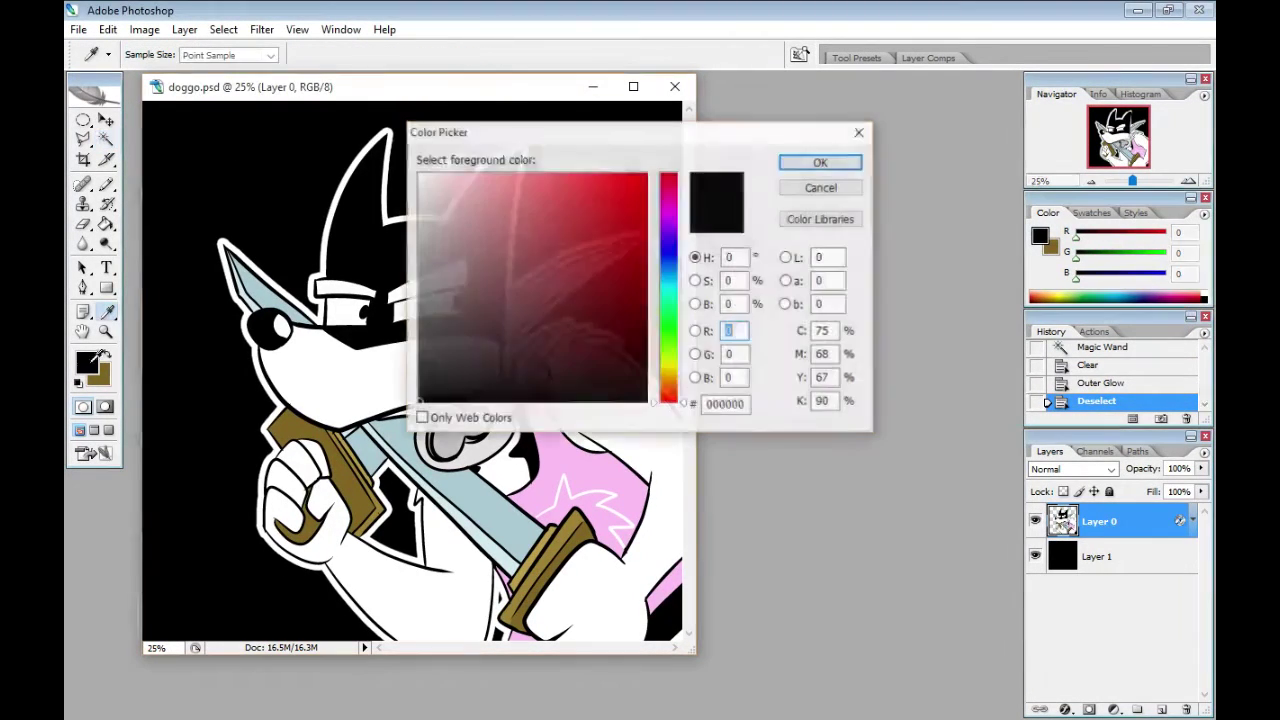
left_click(668, 364)
left_click(567, 177)
left_click(515, 174)
left_click(820, 163)
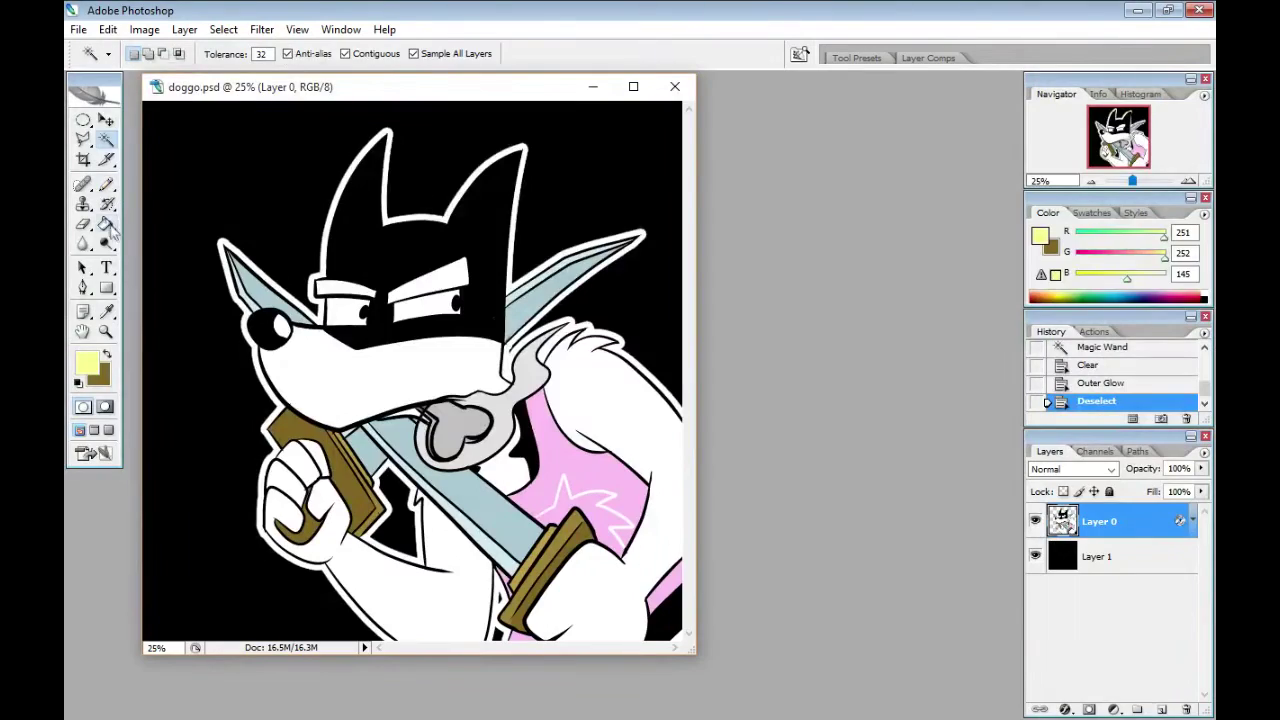
left_click(107, 225)
key("Tab")
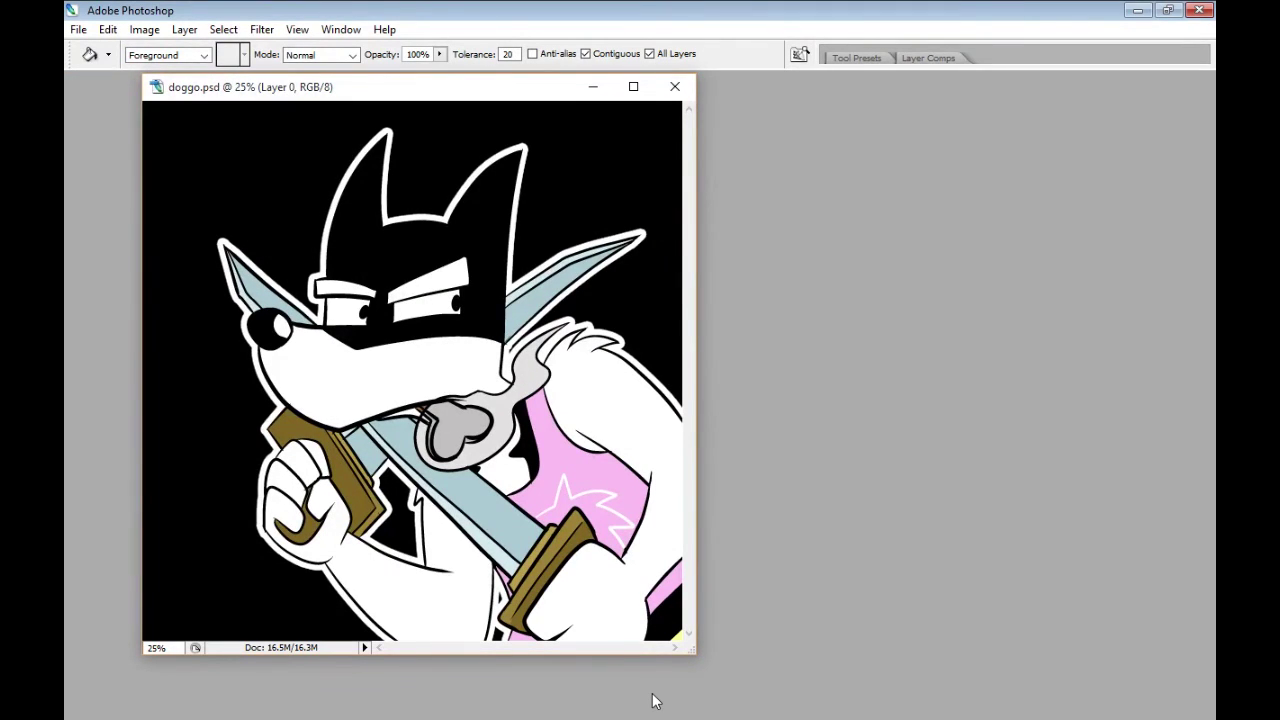
- Flatten the image and save it as doggo.jpg with JPEG quality 8 (High) and the Baseline ("Standard") format
left_click(78, 30)
key("Escape")
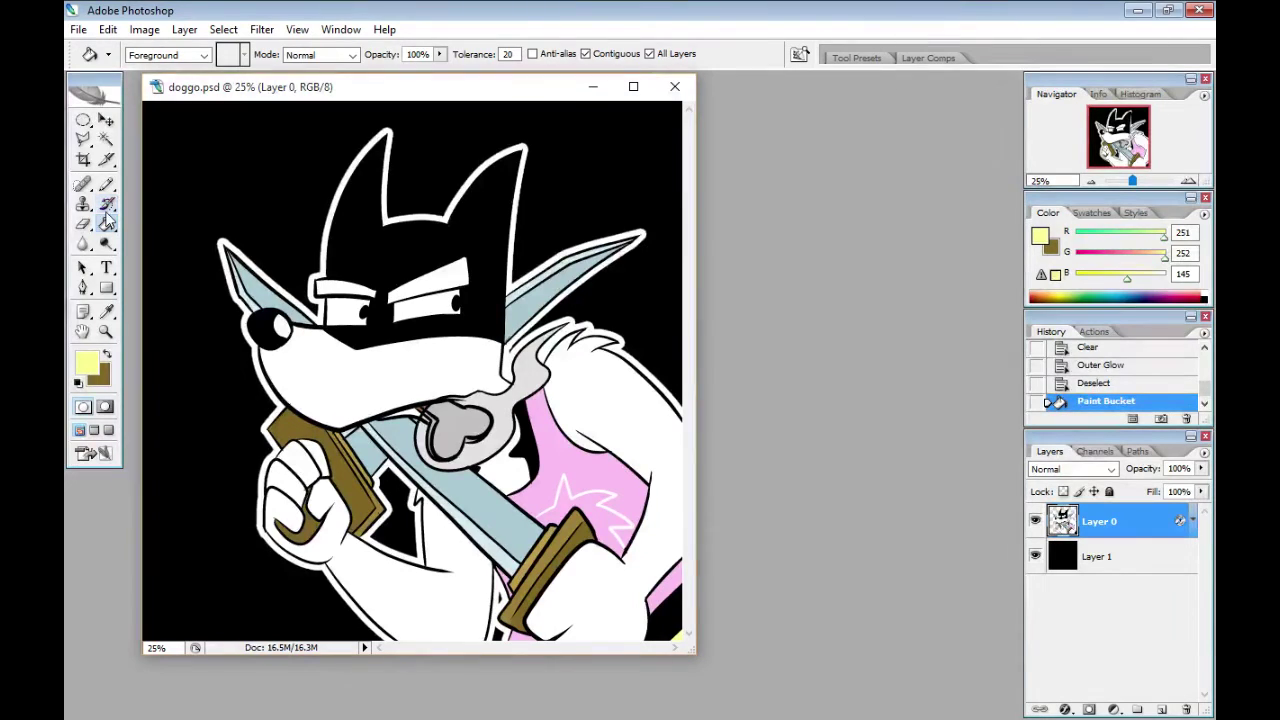
left_click(184, 29)
left_click(150, 562)
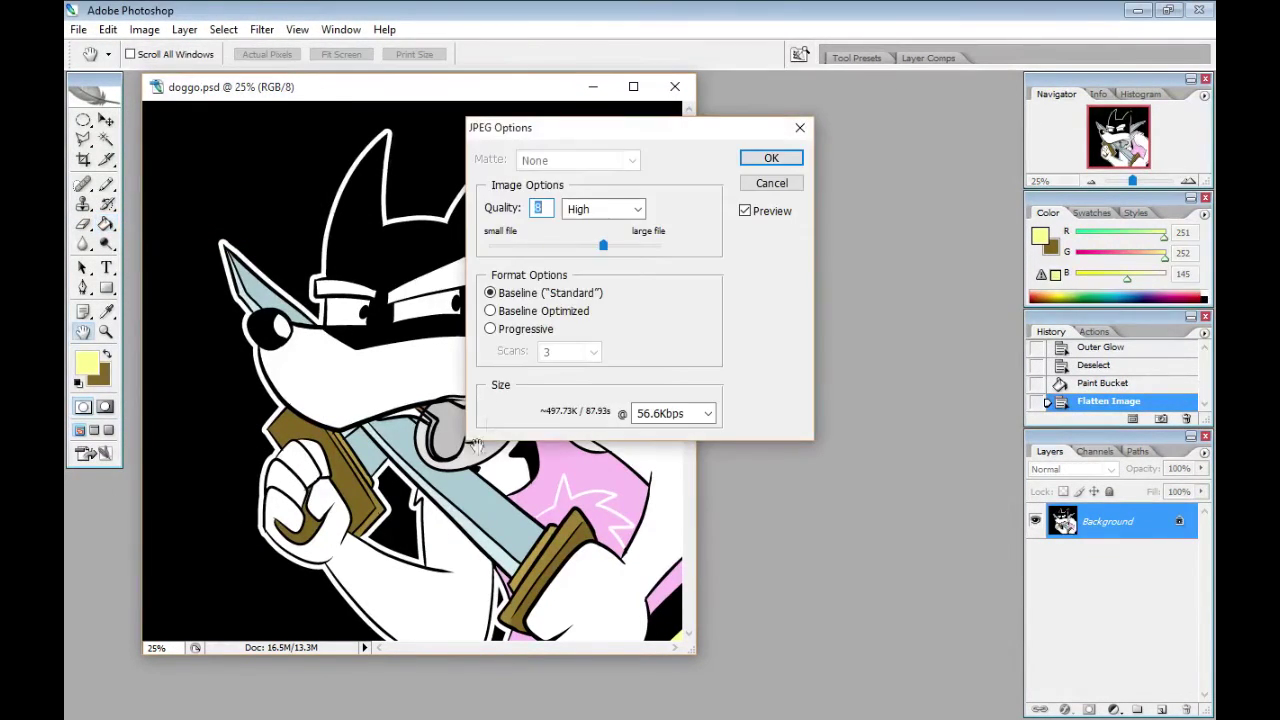
left_click(771, 158)
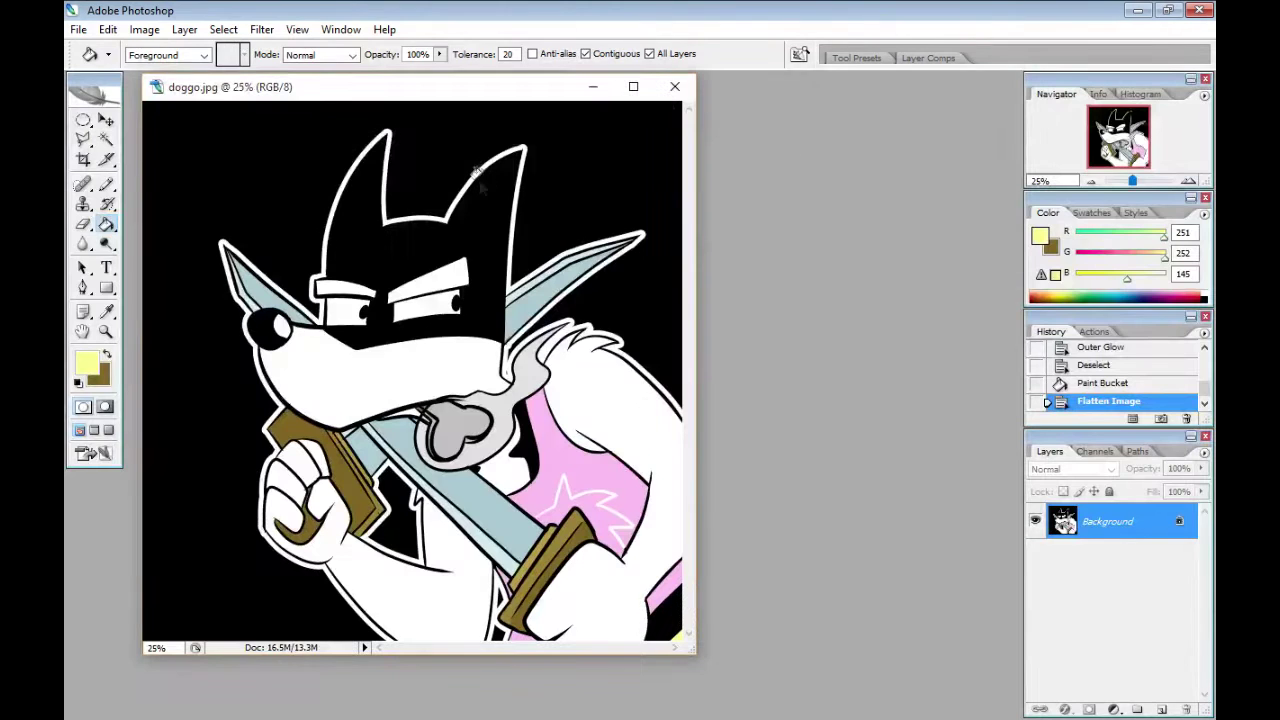